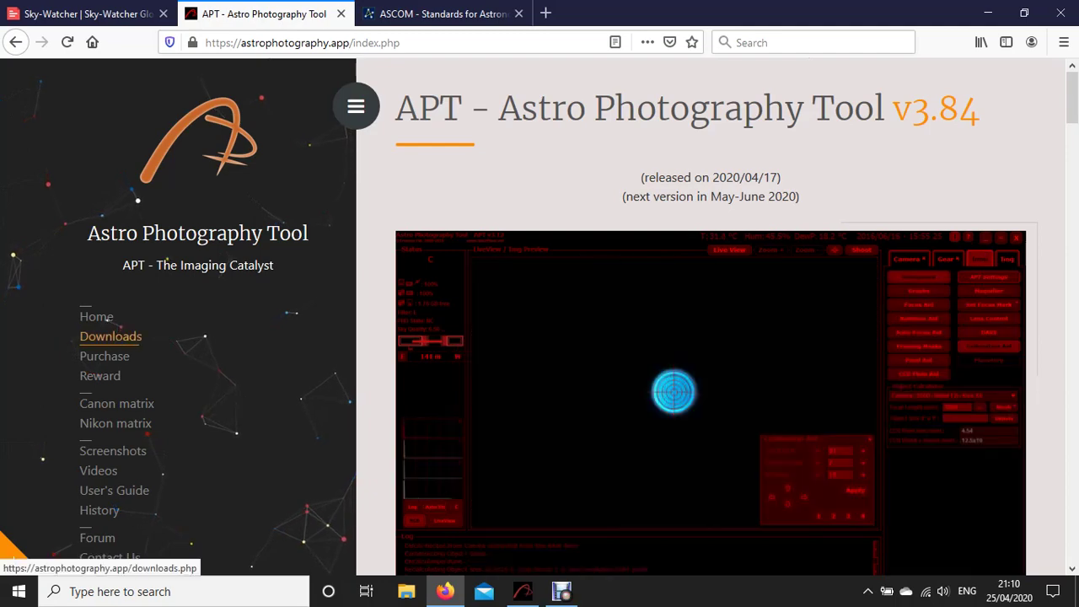
- Open the APT Downloads page, then bring Astro Photography Tool forward with its Camera settings
{"action": "left_click", "coordinate": [110, 337]}
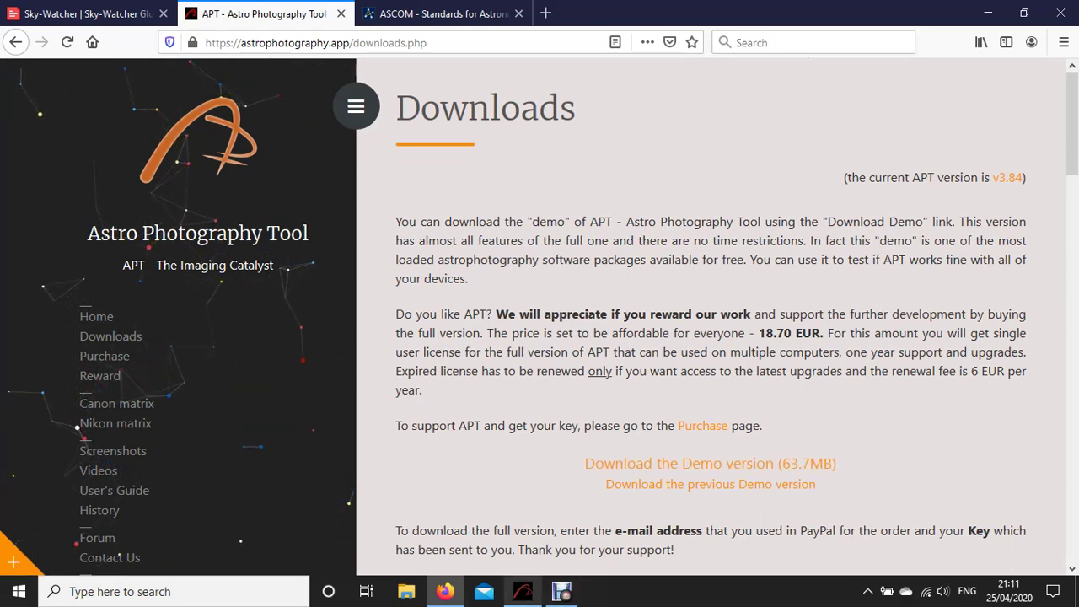
{"action": "left_click", "coordinate": [523, 592]}
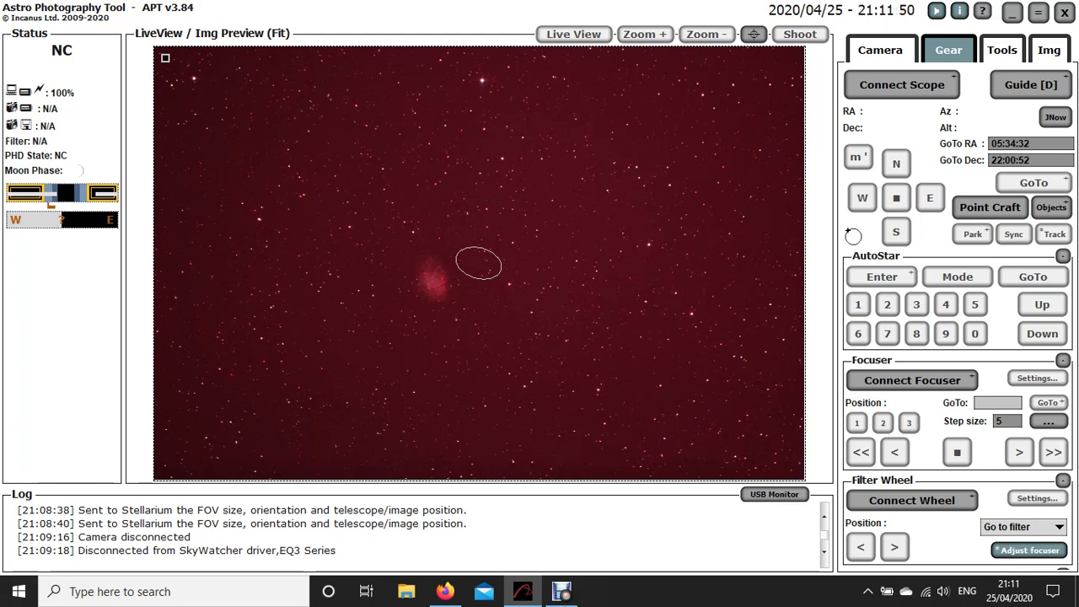
{"action": "left_click", "coordinate": [881, 50]}
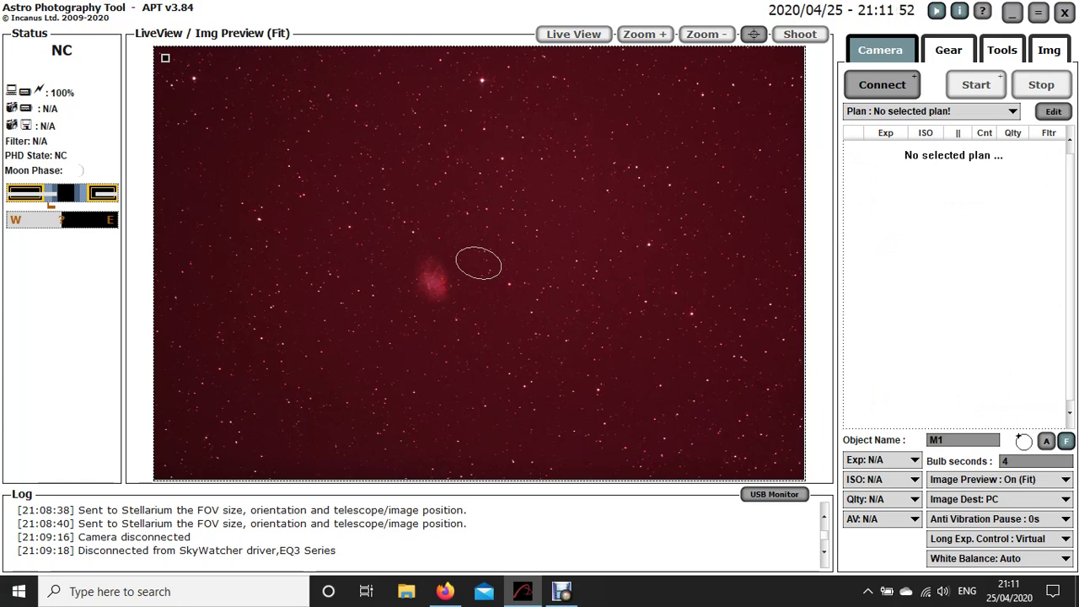
- Connect the camera in APT as a Canon EOS Camera
{"action": "left_click", "coordinate": [882, 84]}
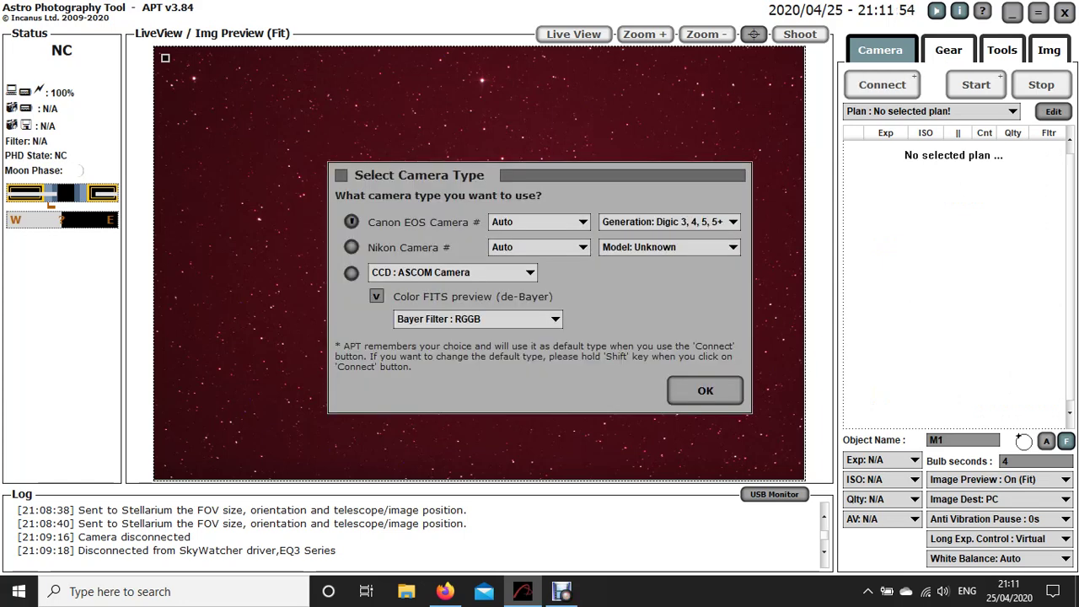
{"action": "left_click", "coordinate": [451, 272]}
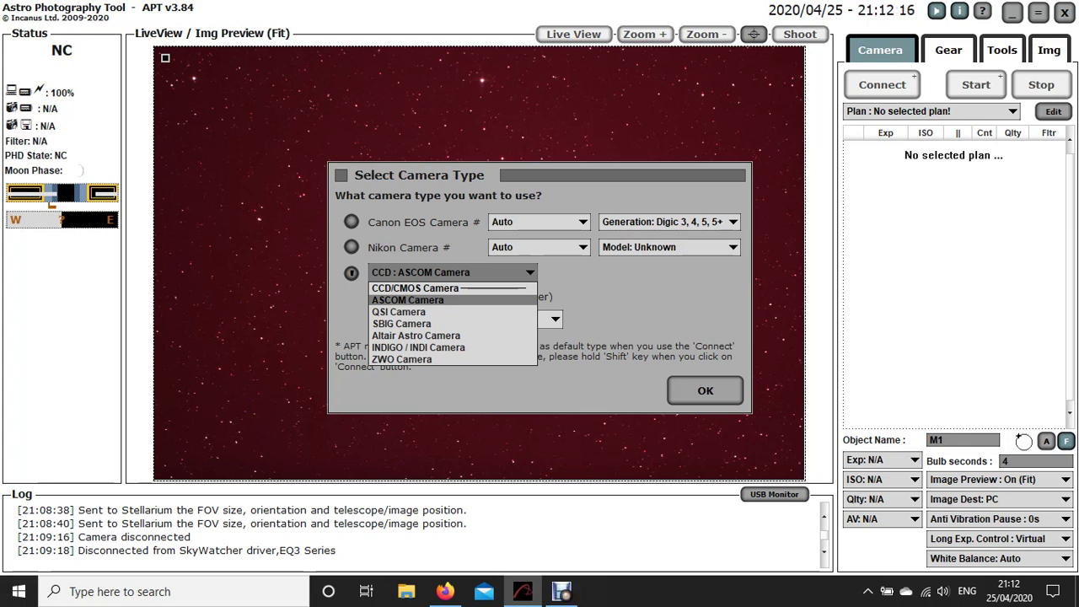
{"action": "left_click", "coordinate": [350, 222]}
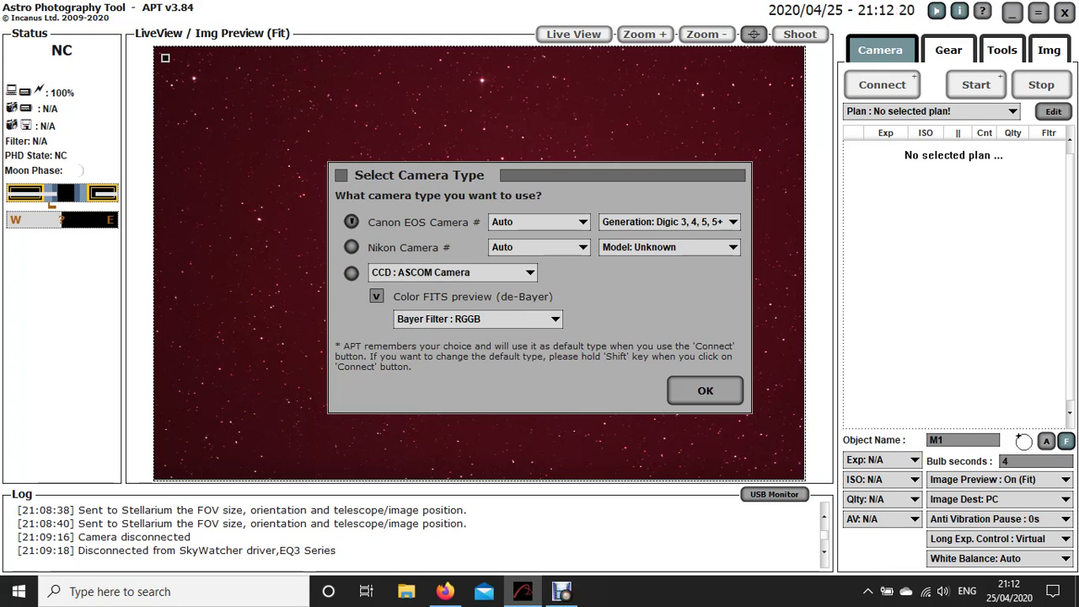
{"action": "key", "text": "Return"}
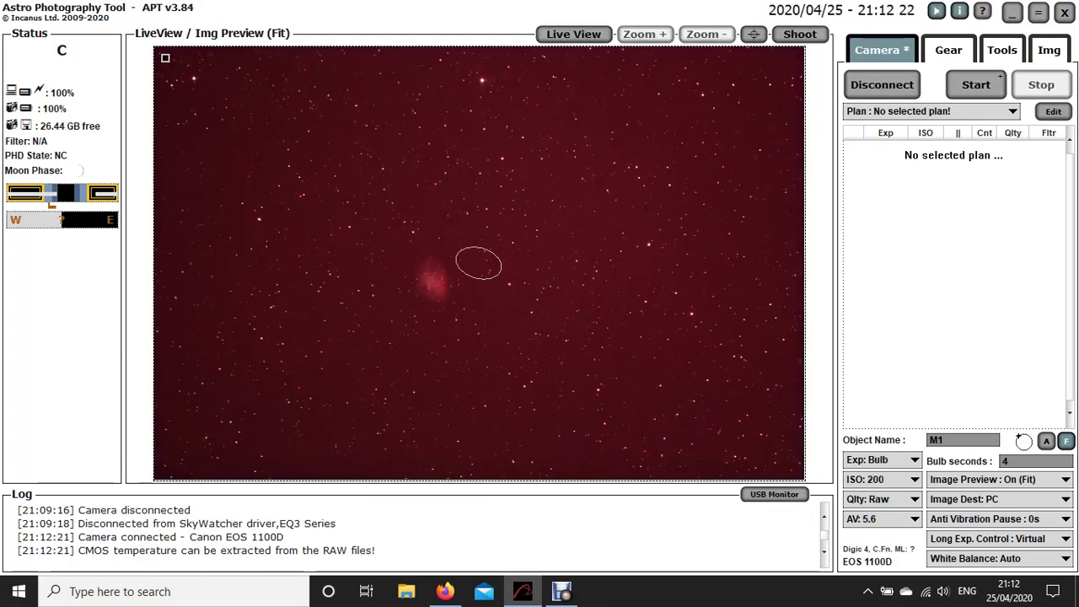
- Start connecting the telescope mount from the Gear panel, then return to Firefox
{"action": "left_click", "coordinate": [948, 50]}
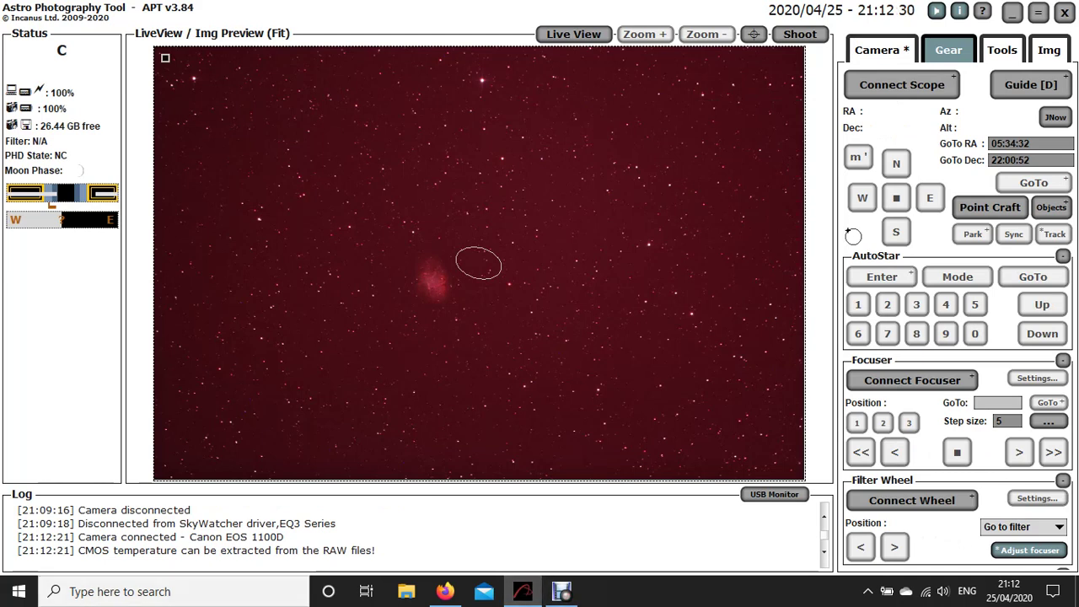
{"action": "left_click", "coordinate": [888, 86]}
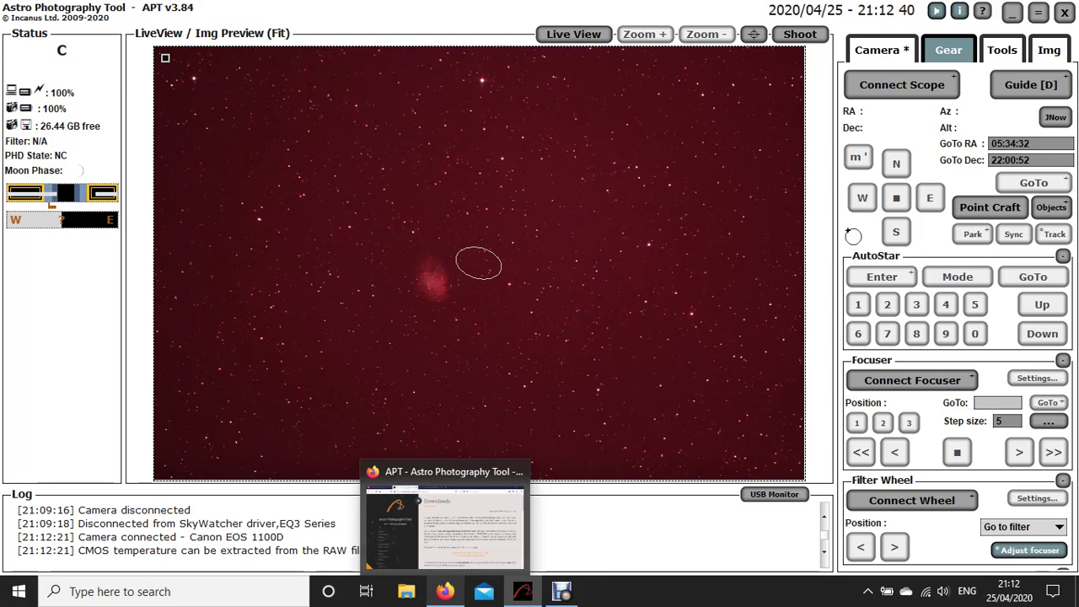
{"action": "left_click", "coordinate": [444, 527]}
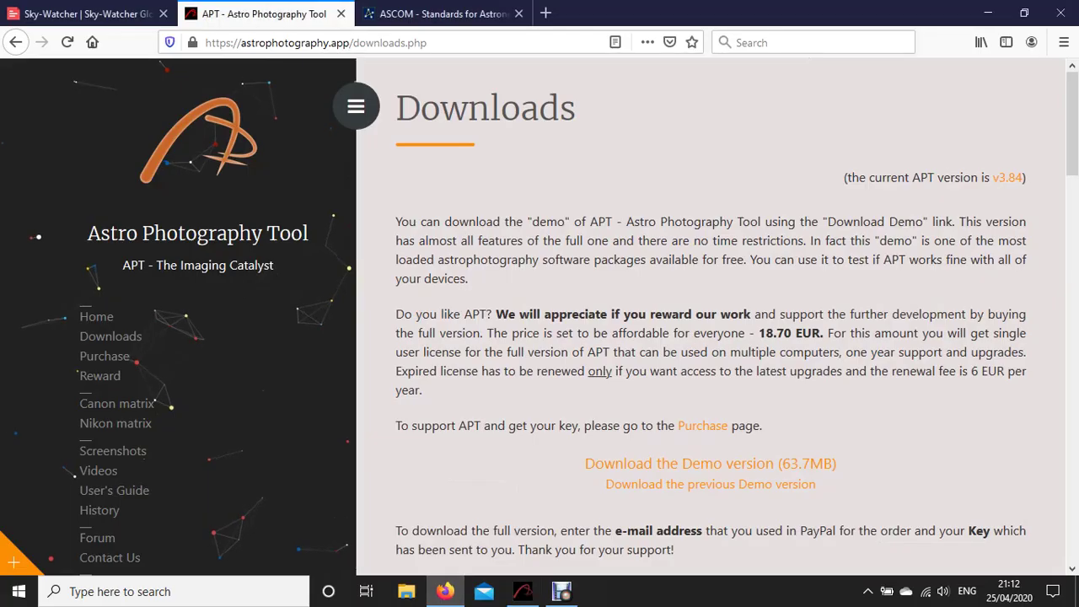
- Go to the Sky-Watcher downloads tab and open the ASCOM Driver page
{"action": "key", "text": "ctrl+shift+Tab"}
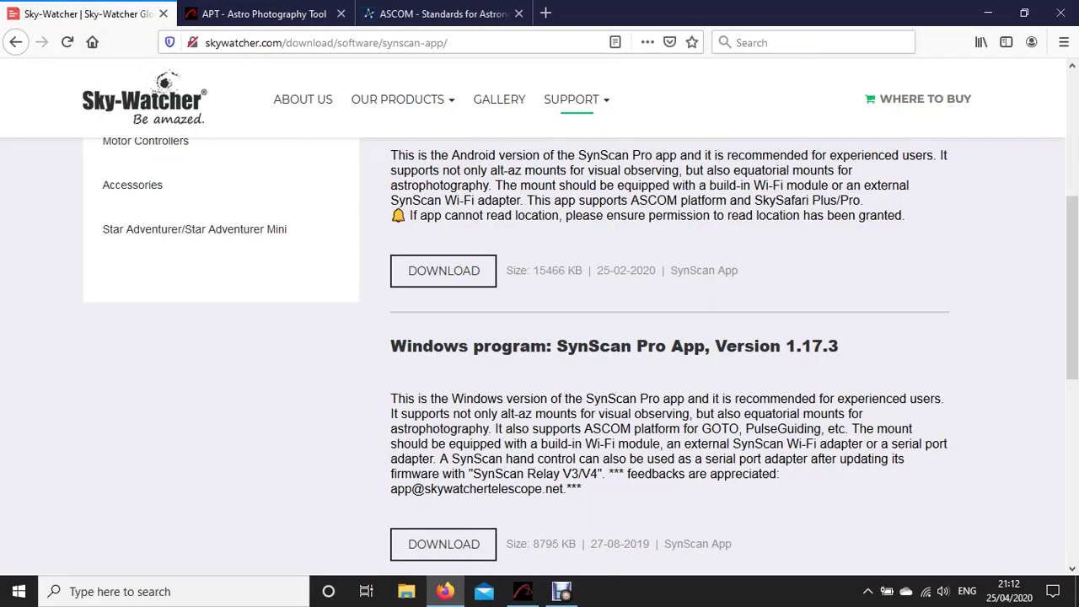
{"action": "scroll", "coordinate": [540, 337], "scroll_direction": "up", "scroll_amount": 5}
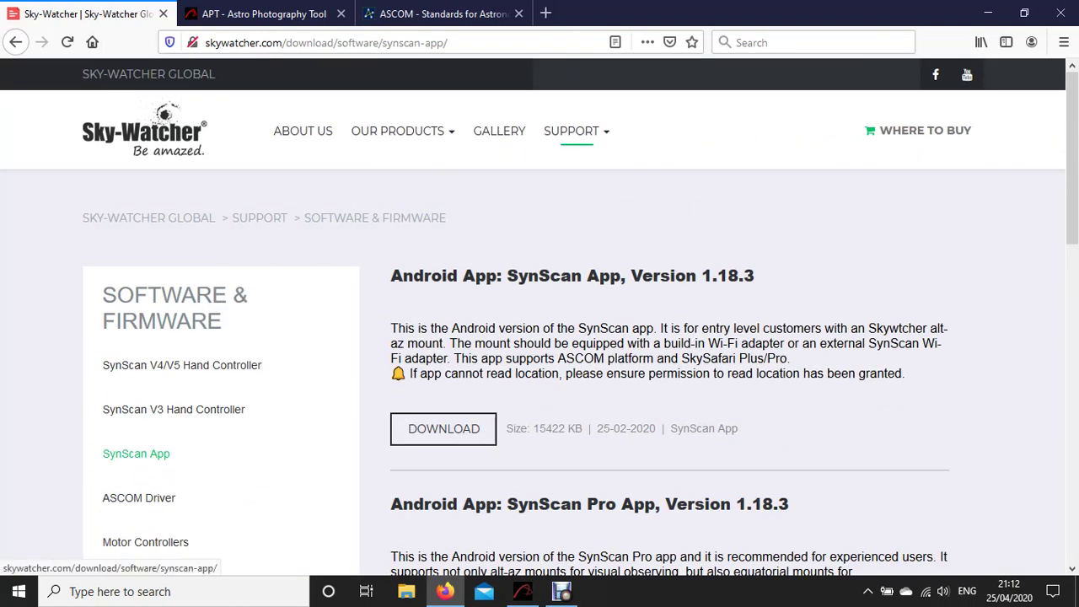
{"action": "left_click", "coordinate": [139, 497]}
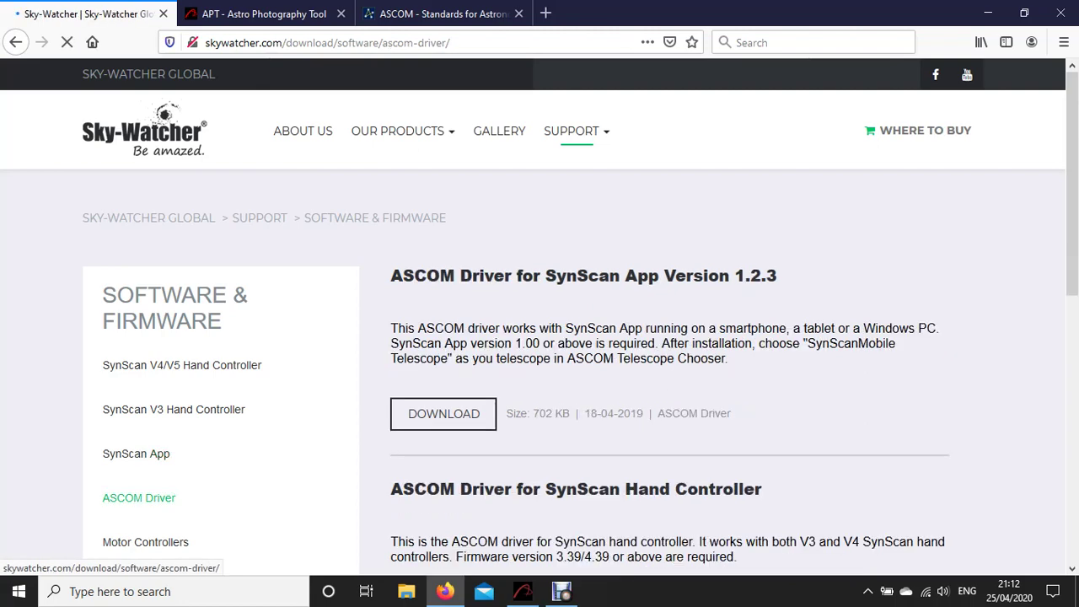
{"action": "scroll", "coordinate": [540, 337], "scroll_direction": "down", "scroll_amount": 2}
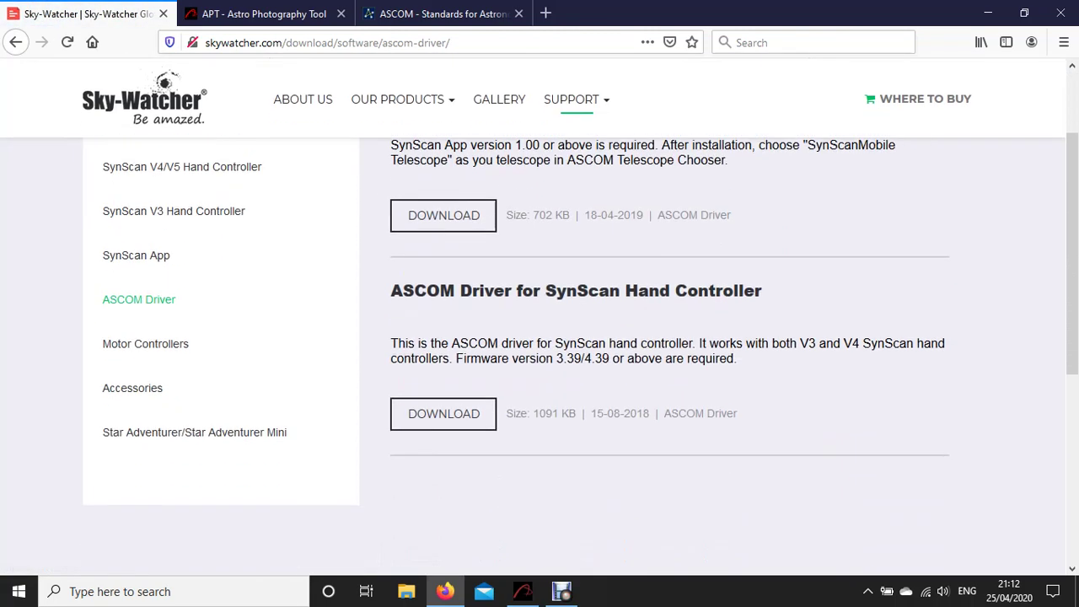
{"action": "scroll", "coordinate": [540, 337], "scroll_direction": "up", "scroll_amount": 3}
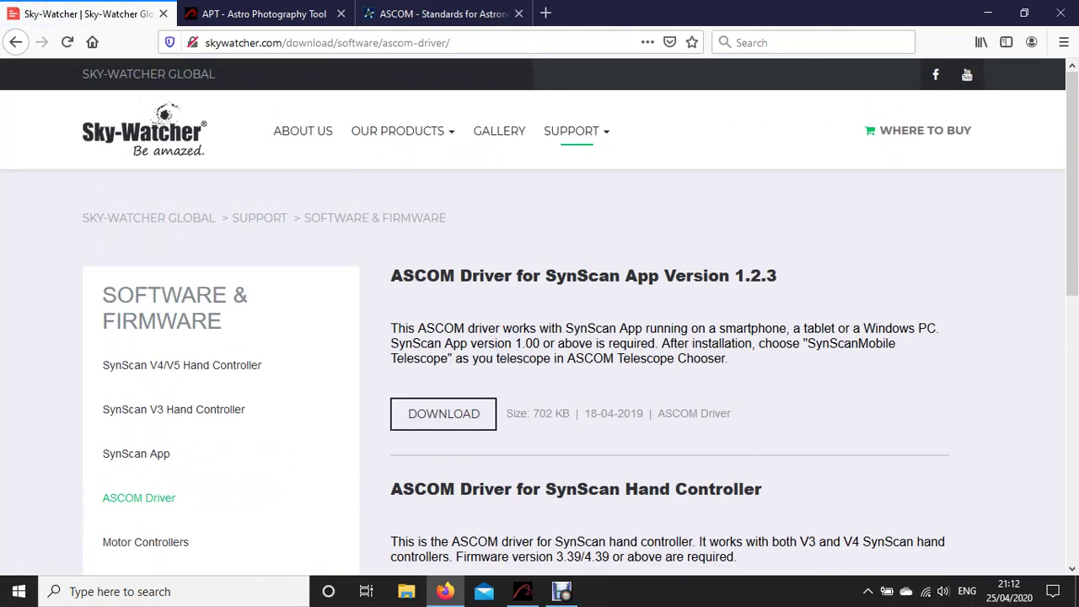
- Look over the ASCOM Standards site, review the Sky-Watcher ASCOM driver page, then minimise Firefox
{"action": "left_click", "coordinate": [439, 14]}
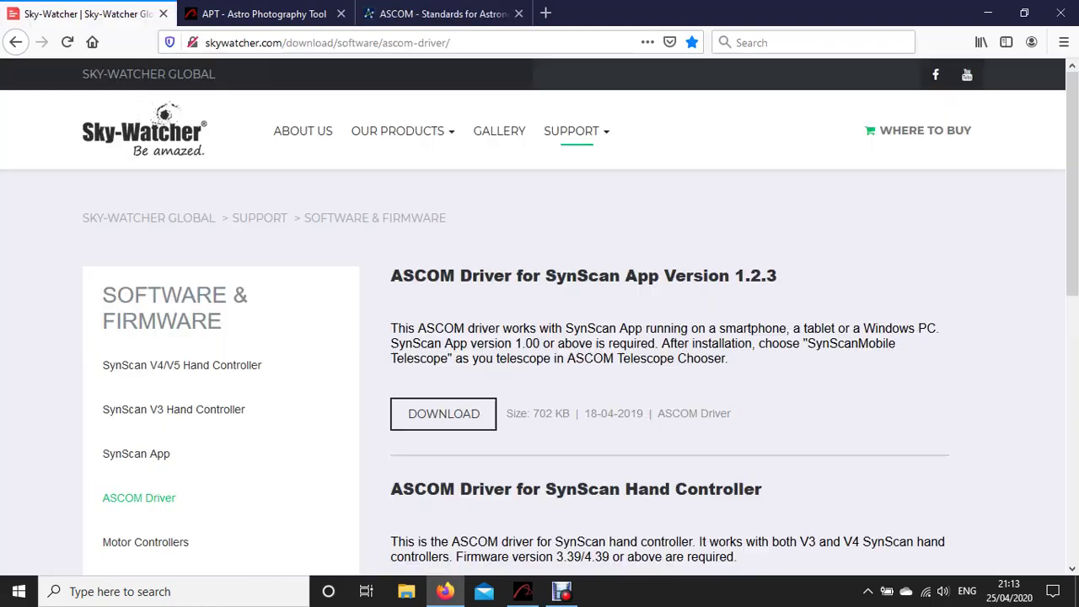
{"action": "left_click", "coordinate": [80, 13]}
{"action": "scroll", "coordinate": [576, 489], "scroll_direction": "down", "scroll_amount": 3}
{"action": "scroll", "coordinate": [576, 489], "scroll_direction": "up", "scroll_amount": 3}
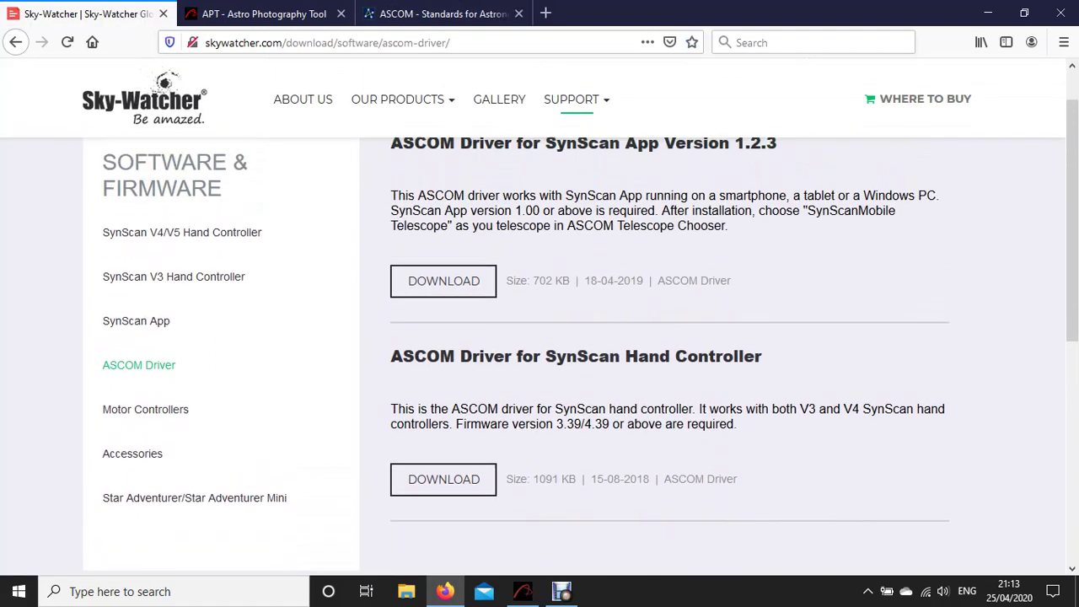
{"action": "scroll", "coordinate": [576, 489], "scroll_direction": "down", "scroll_amount": 2}
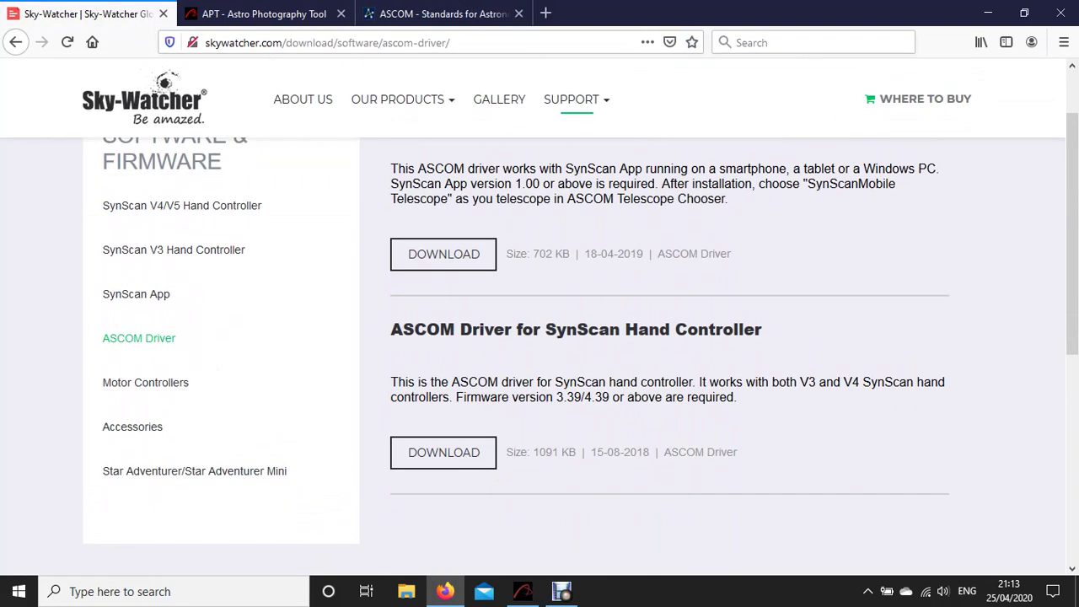
{"action": "scroll", "coordinate": [576, 489], "scroll_direction": "up", "scroll_amount": 2}
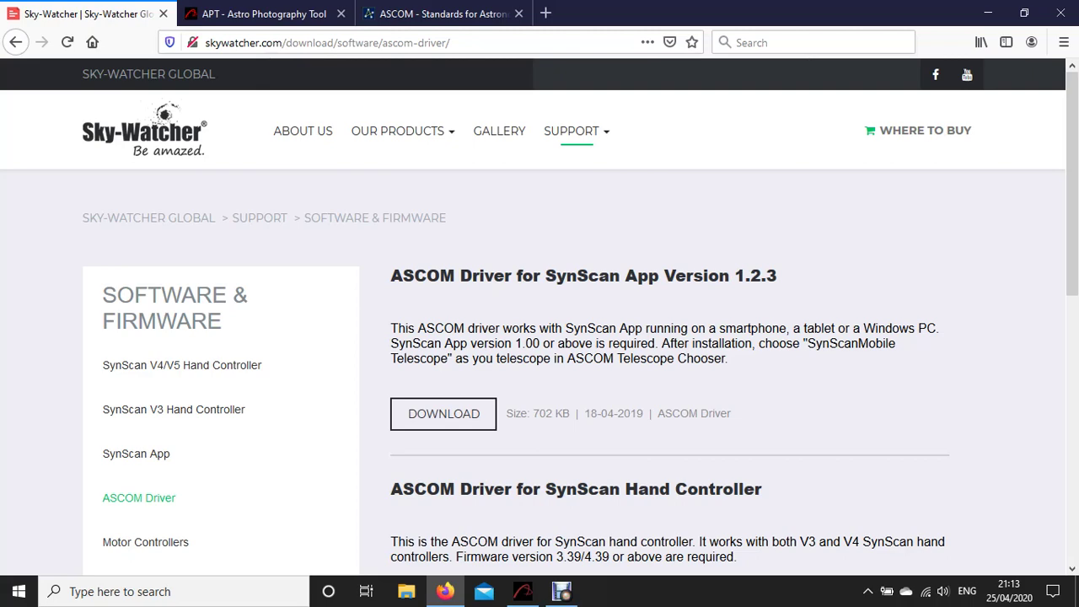
{"action": "scroll", "coordinate": [540, 320], "scroll_direction": "down", "scroll_amount": 3}
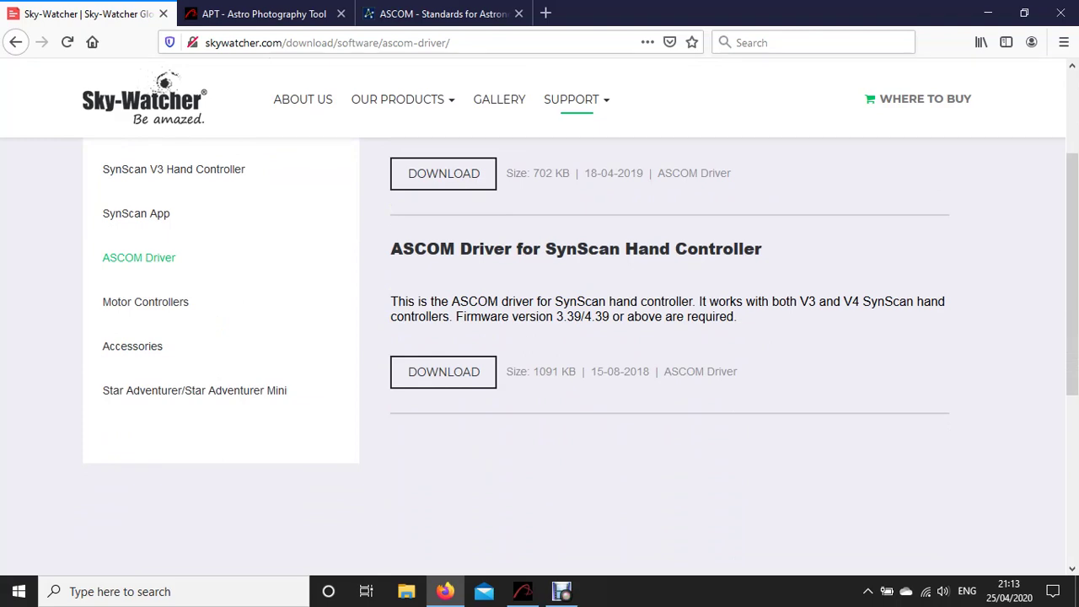
{"action": "scroll", "coordinate": [575, 312], "scroll_direction": "up", "scroll_amount": 3}
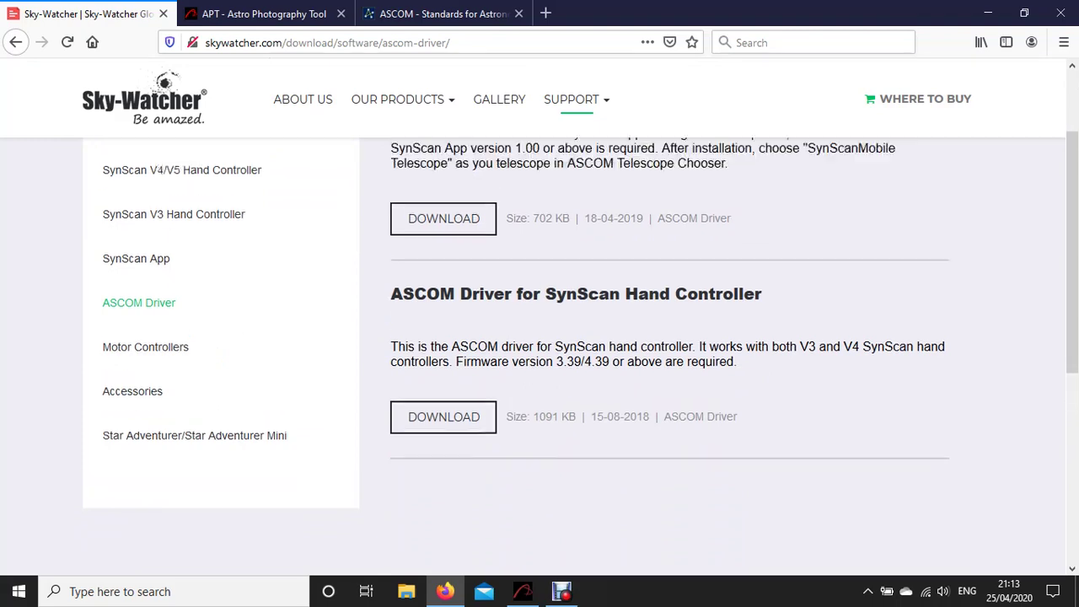
{"action": "scroll", "coordinate": [576, 312], "scroll_direction": "down", "scroll_amount": 4}
{"action": "scroll", "coordinate": [576, 312], "scroll_direction": "up", "scroll_amount": 1}
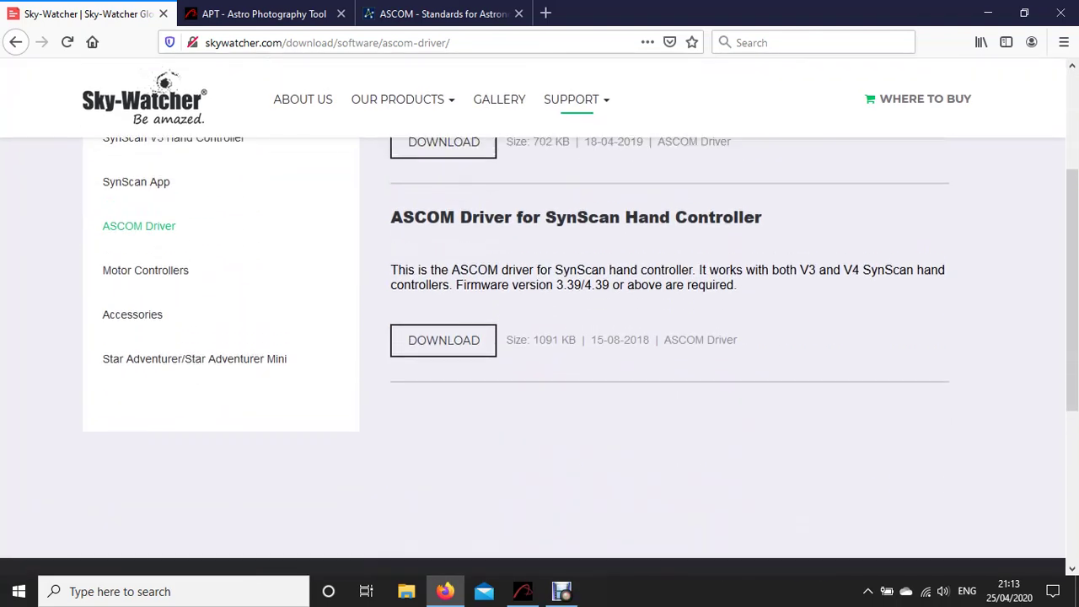
{"action": "scroll", "coordinate": [576, 312], "scroll_direction": "up", "scroll_amount": 1}
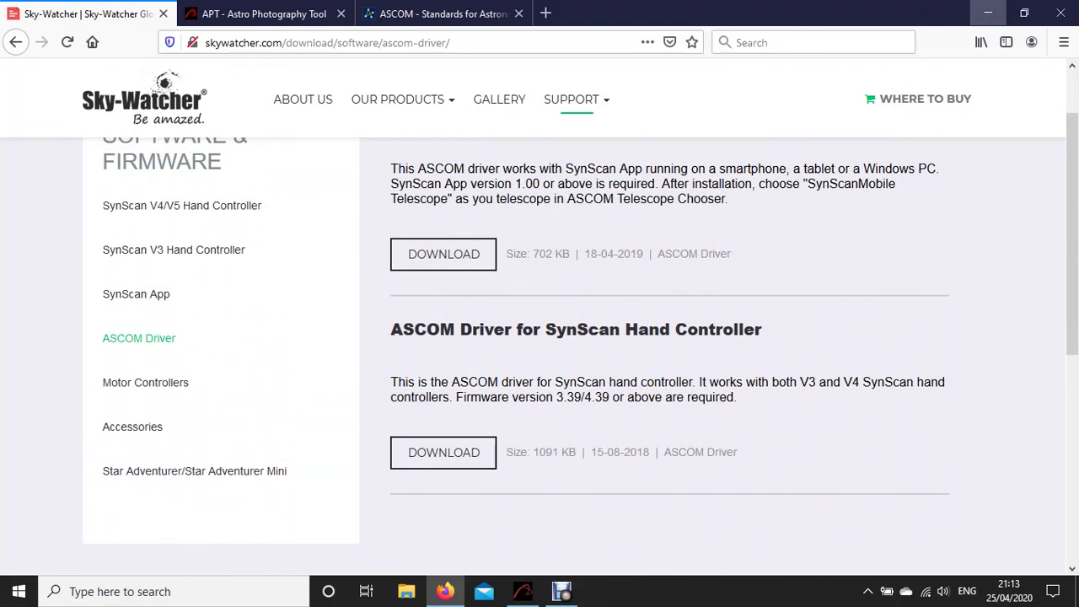
{"action": "left_click", "coordinate": [988, 12]}
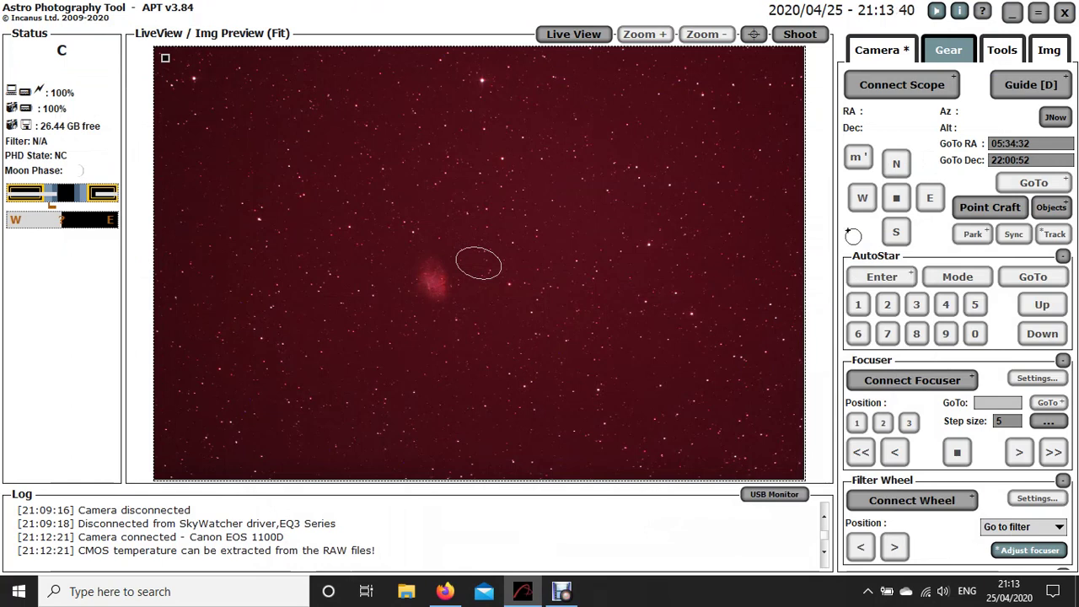
- Bring the Sky-Watcher site back and review the SynScan App download page
{"action": "key", "text": "super+d"}
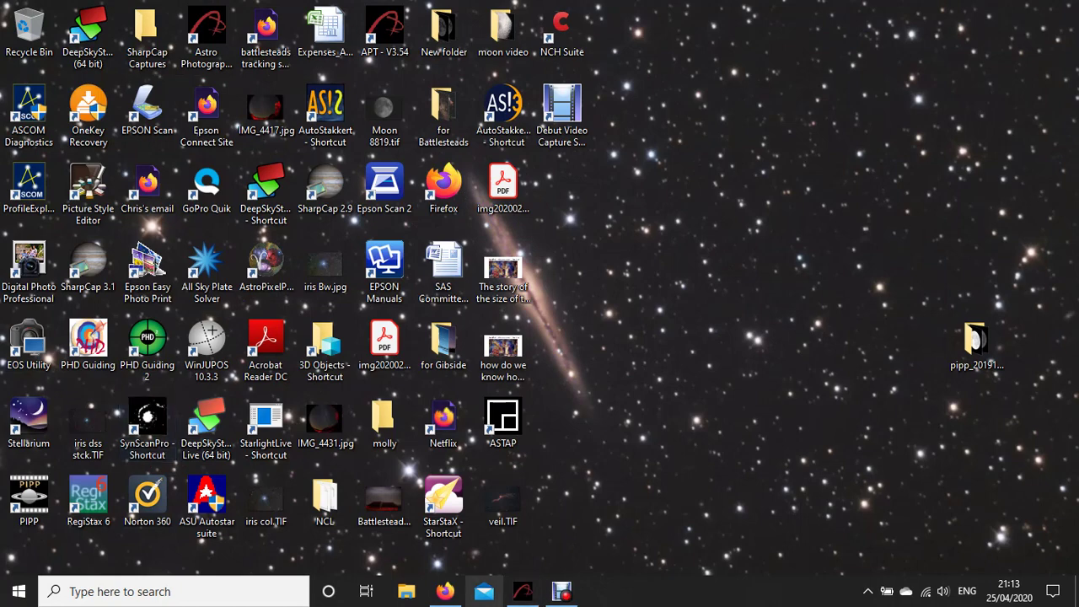
{"action": "left_click", "coordinate": [445, 591]}
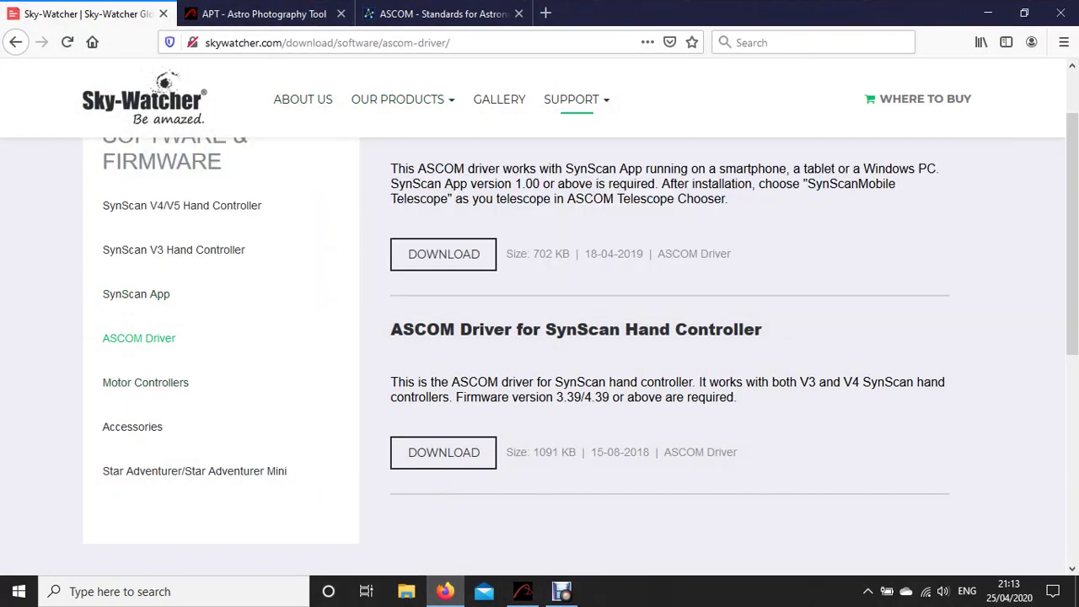
{"action": "left_click", "coordinate": [136, 293]}
{"action": "scroll", "coordinate": [136, 294], "scroll_direction": "down", "scroll_amount": 5}
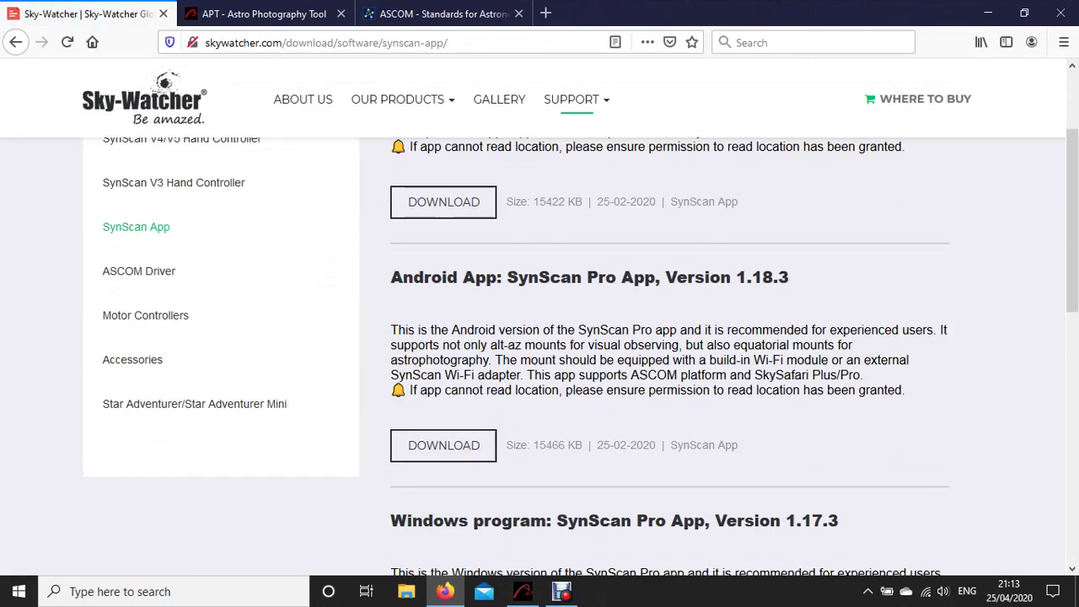
{"action": "scroll", "coordinate": [553, 268], "scroll_direction": "down", "scroll_amount": 2}
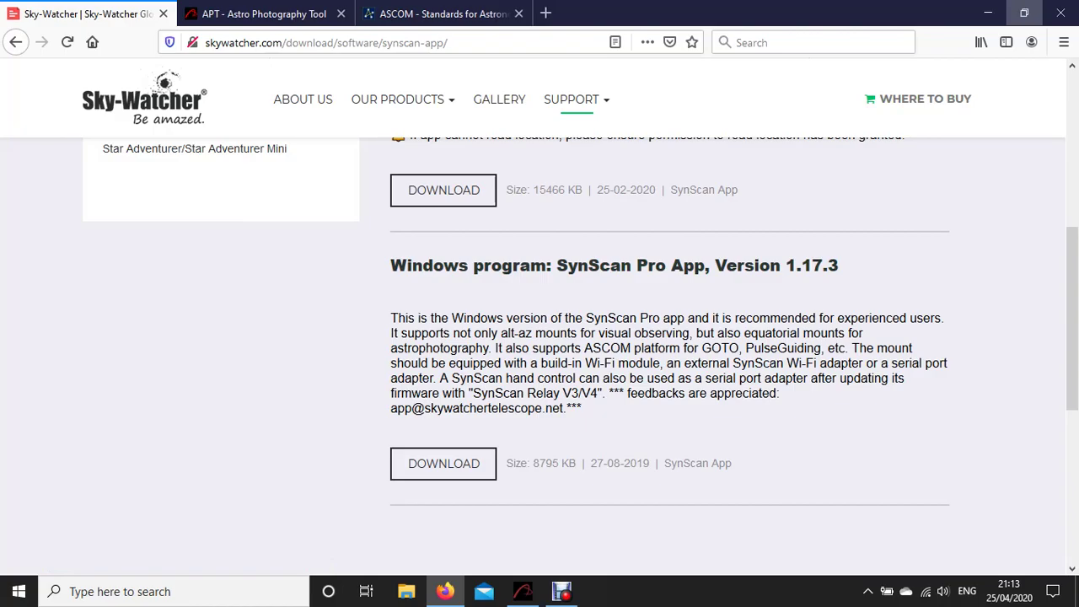
- Minimise Firefox, launch SynScan Pro from the desktop, and start connecting the mount in APT
{"action": "left_click", "coordinate": [988, 12]}
{"action": "double_click", "coordinate": [147, 419]}
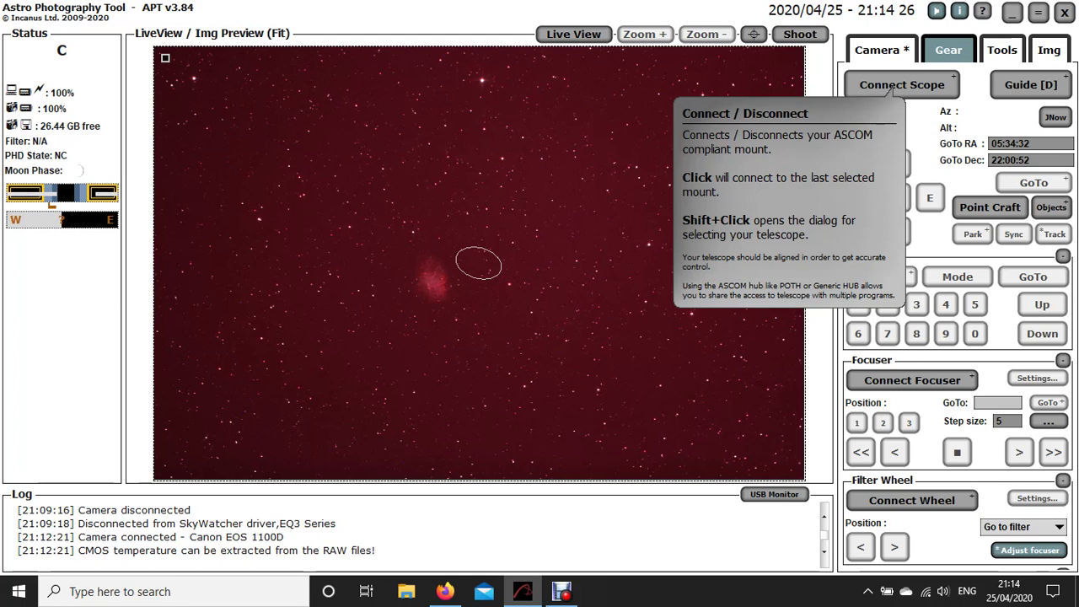
{"action": "left_click", "coordinate": [902, 85]}
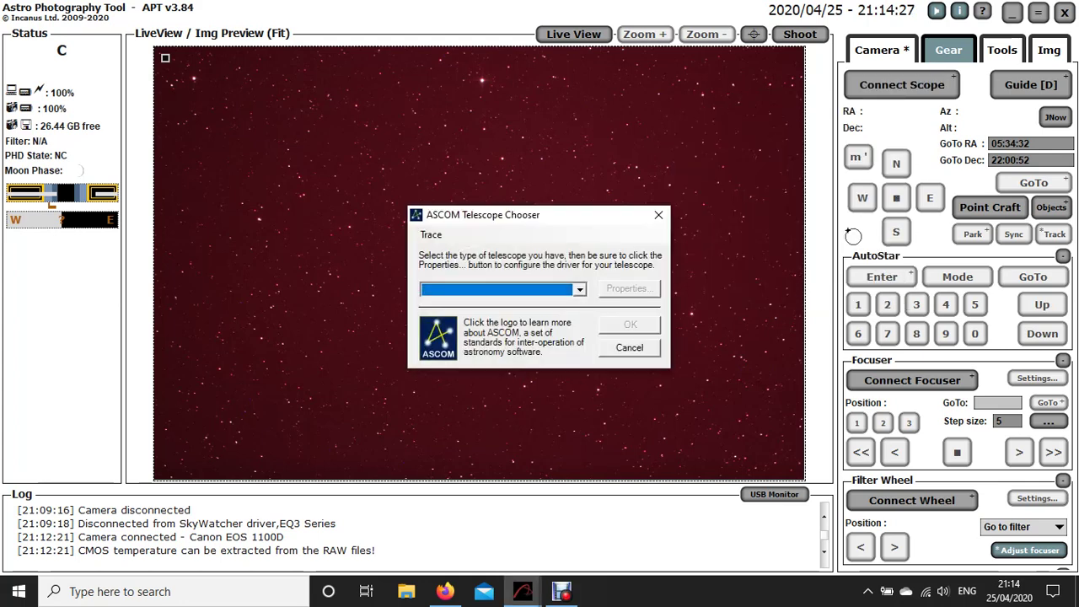
- Pick SkyWatcher Telescope in the ASCOM Telescope Chooser and open its driver setup
{"action": "key", "text": "alt+Down"}
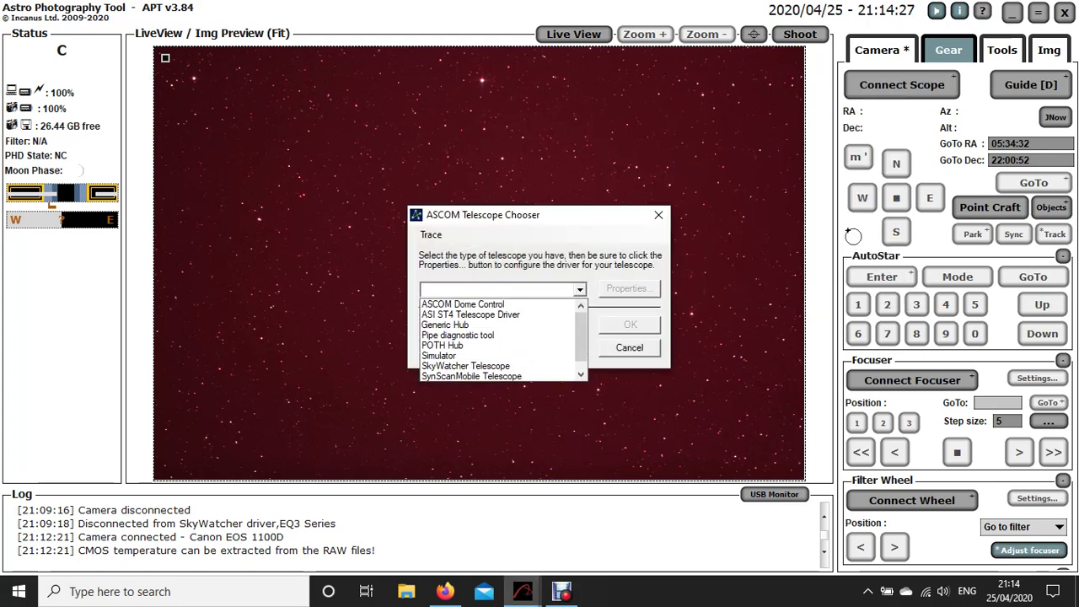
{"action": "scroll", "coordinate": [501, 339], "scroll_direction": "down", "scroll_amount": 1}
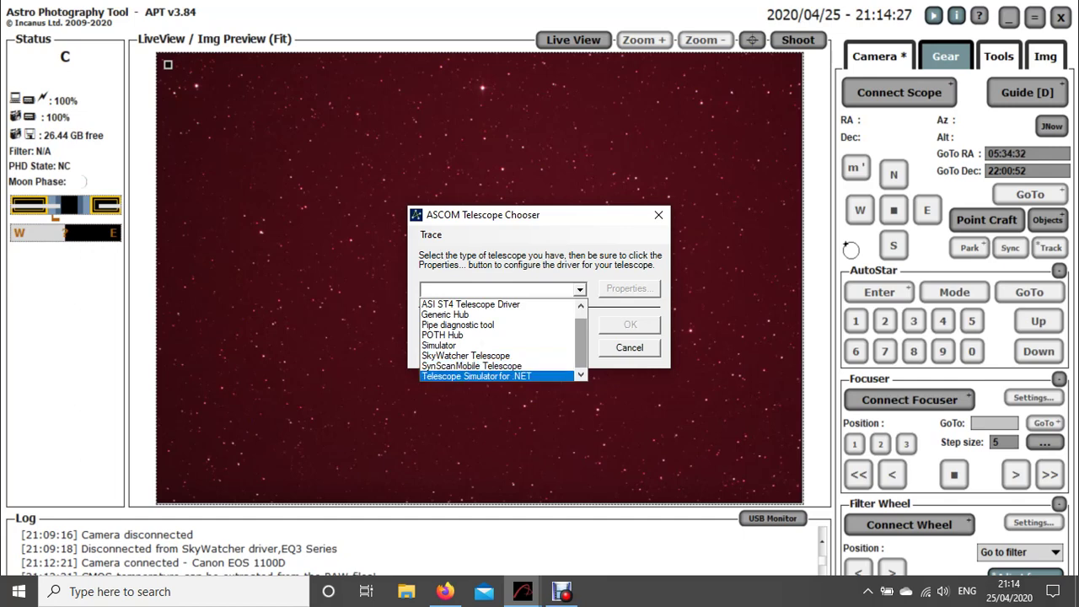
{"action": "left_click", "coordinate": [466, 355]}
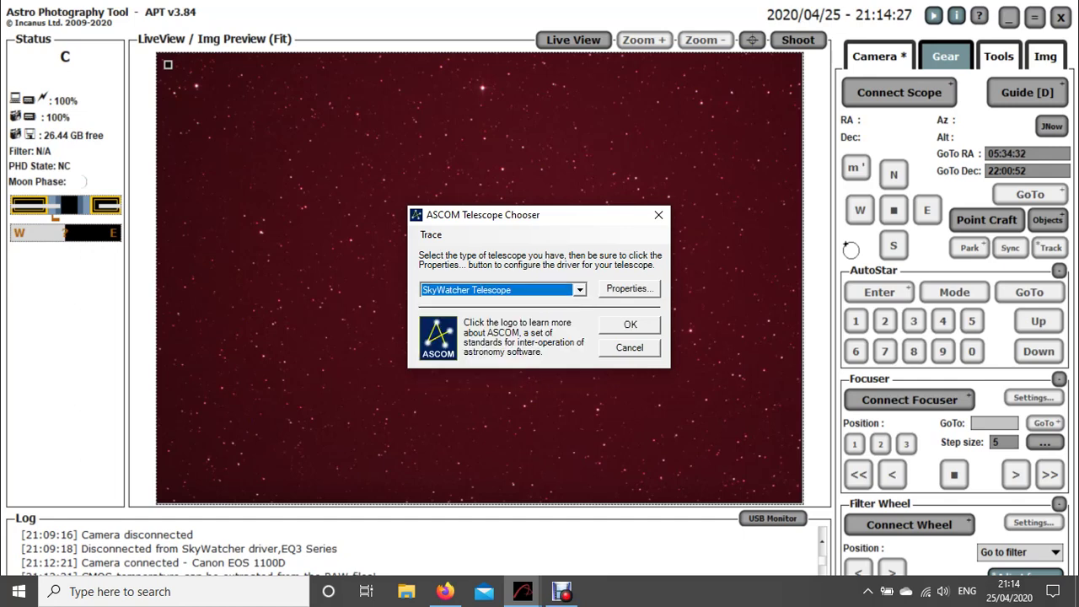
{"action": "key", "text": "Tab"}
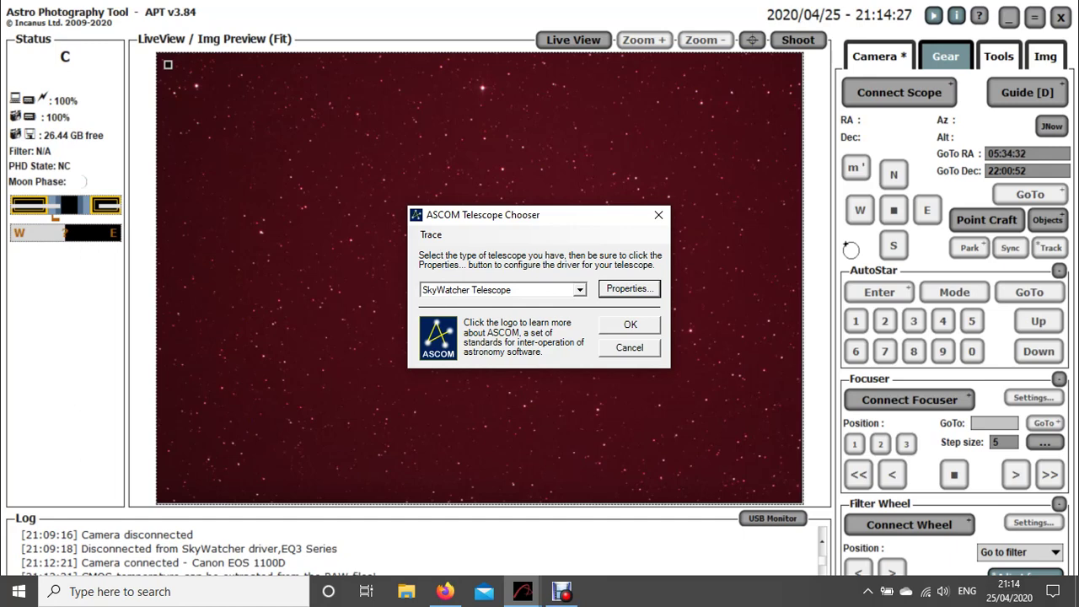
{"action": "key", "text": "alt+p"}
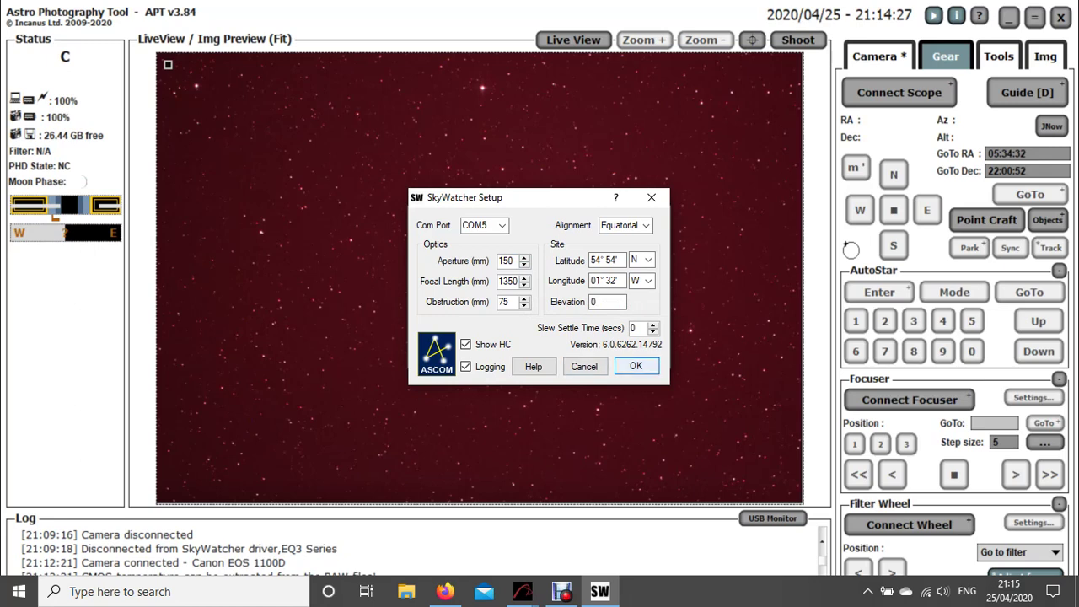
- Close the SkyWatcher setup (COM5, 150 mm, 1350 mm) and place the Hand Control panel over the image
{"action": "key", "text": "Return"}
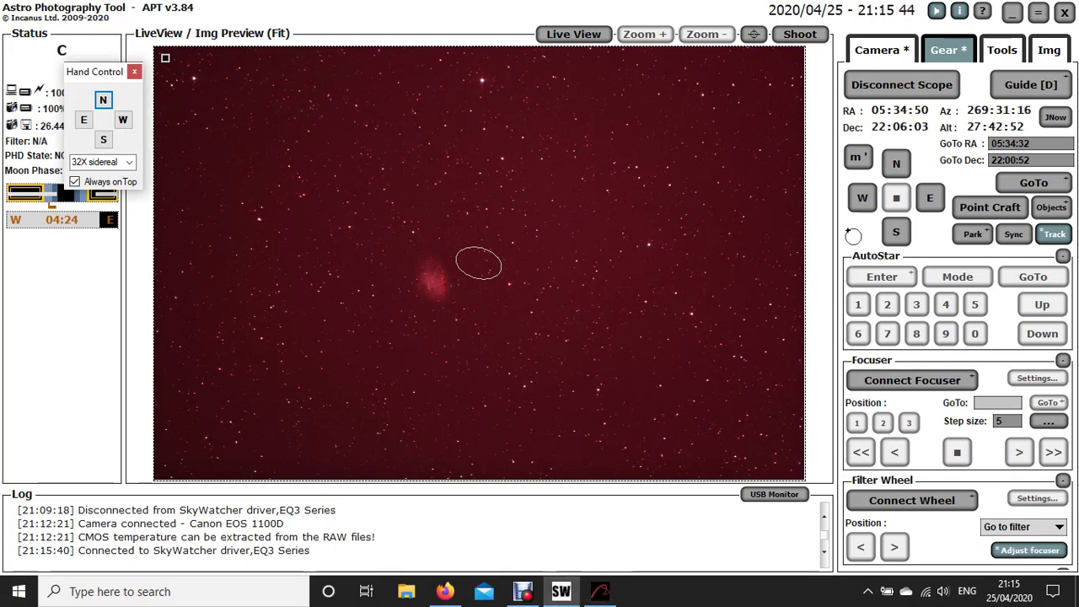
{"action": "left_click_drag", "start_coordinate": [89, 73], "coordinate": [316, 247]}
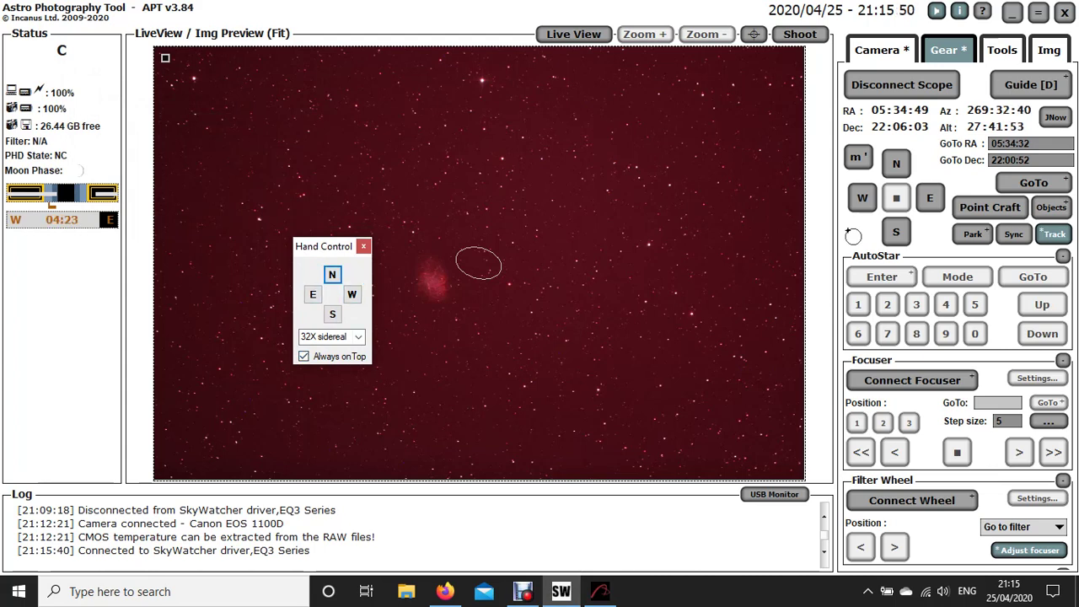
- Nudge the mount west, then east, and move the Hand Control panel to the lower left
{"action": "left_click", "coordinate": [352, 293]}
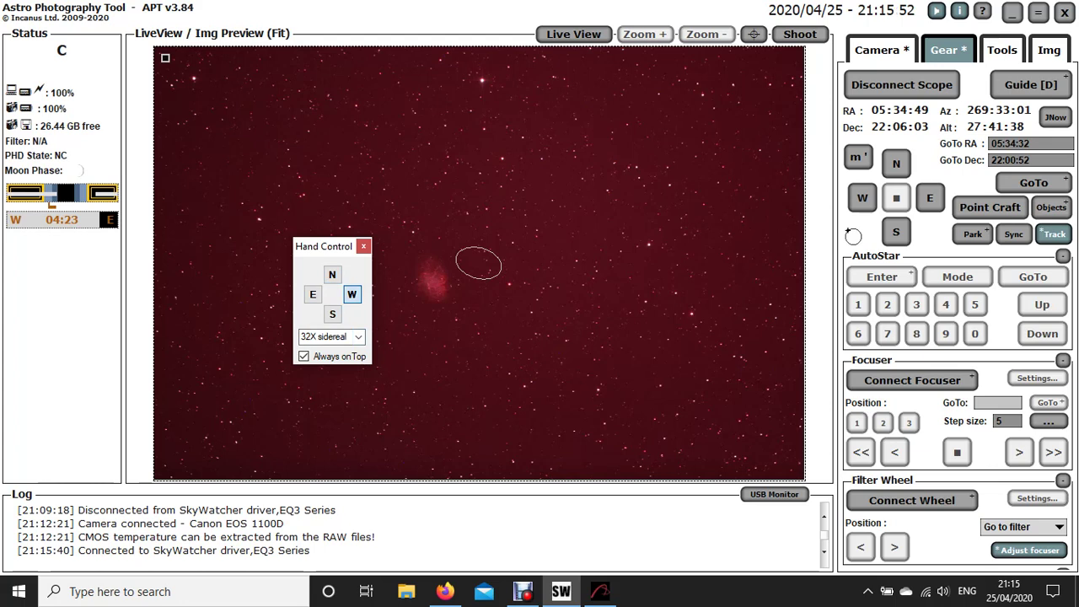
{"action": "left_click", "coordinate": [313, 293]}
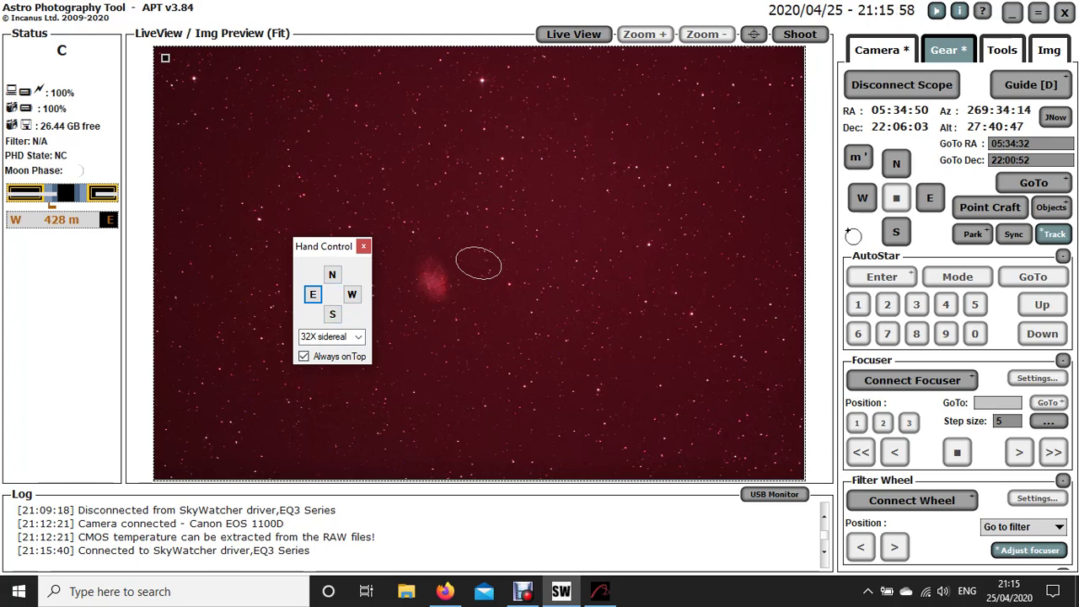
{"action": "left_click_drag", "start_coordinate": [330, 247], "coordinate": [47, 359]}
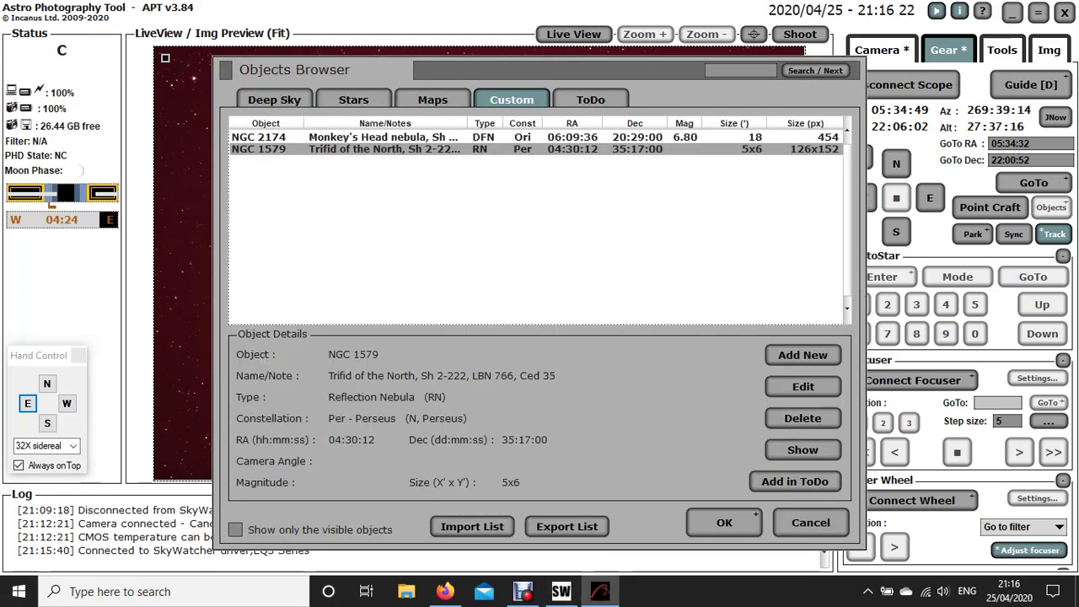
- Pick M1 Crab Nebula from the Deep Sky catalogue and slew the mount to it
{"action": "left_click", "coordinate": [274, 100]}
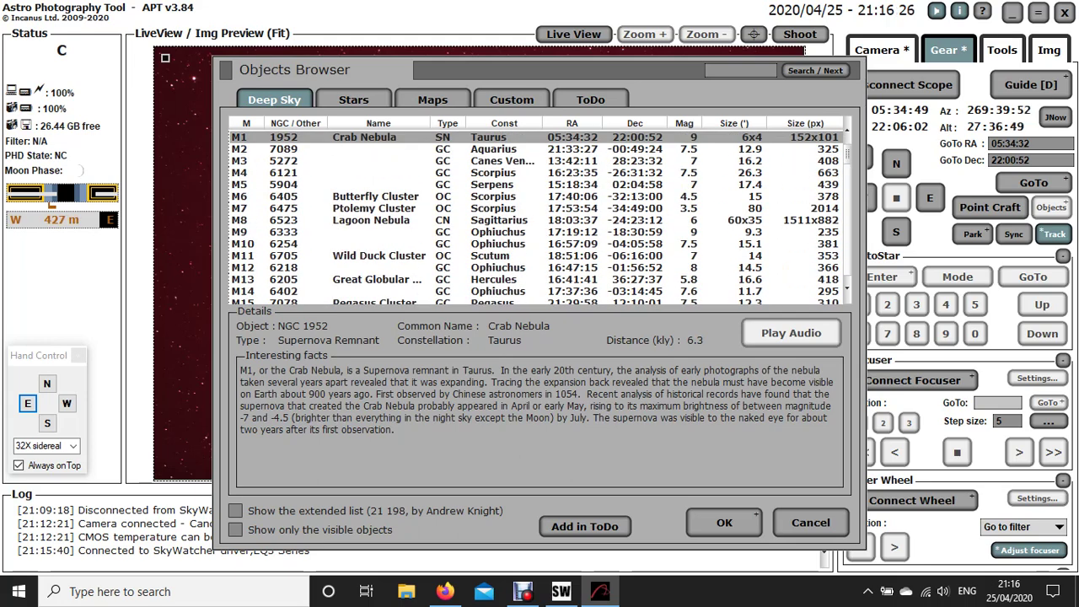
{"action": "key", "text": "Return"}
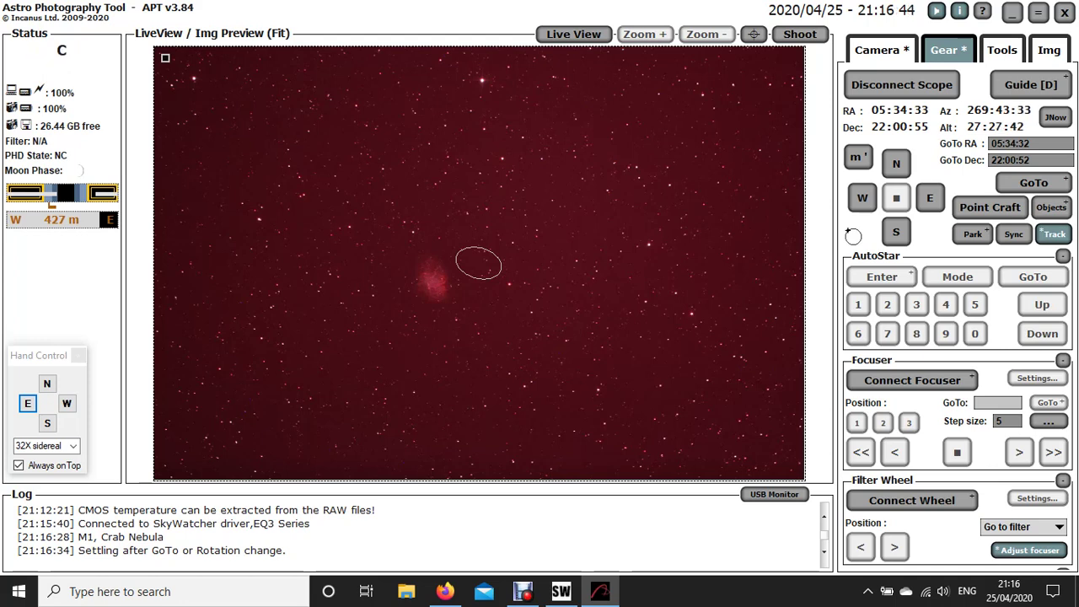
- Go from the Camera panel through Img to the Tools panel's Object Calculator
{"action": "left_click", "coordinate": [877, 50]}
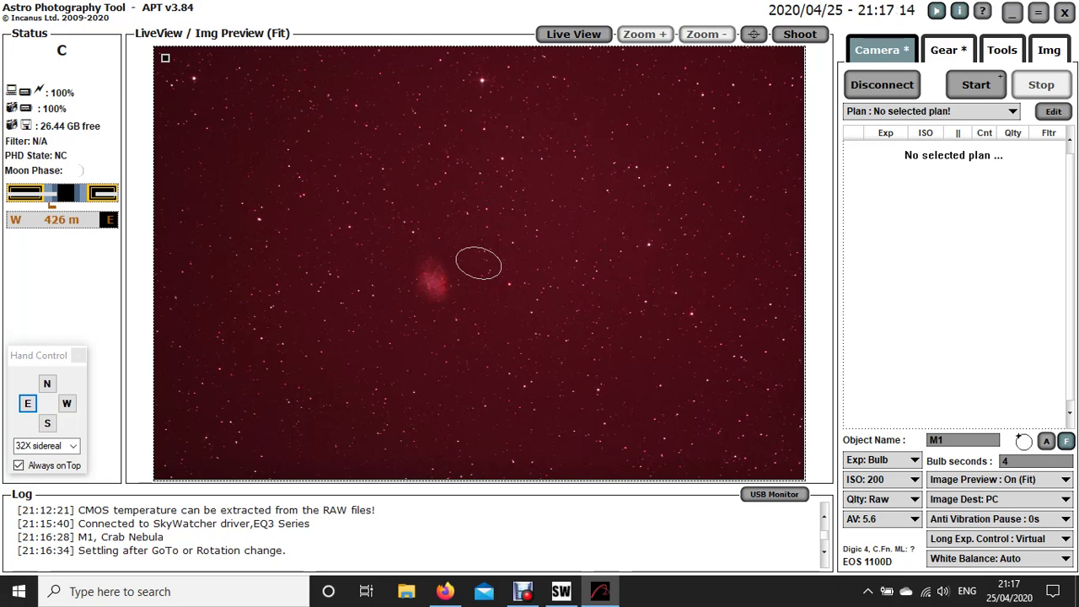
{"action": "left_click", "coordinate": [1049, 50]}
{"action": "left_click", "coordinate": [1002, 49]}
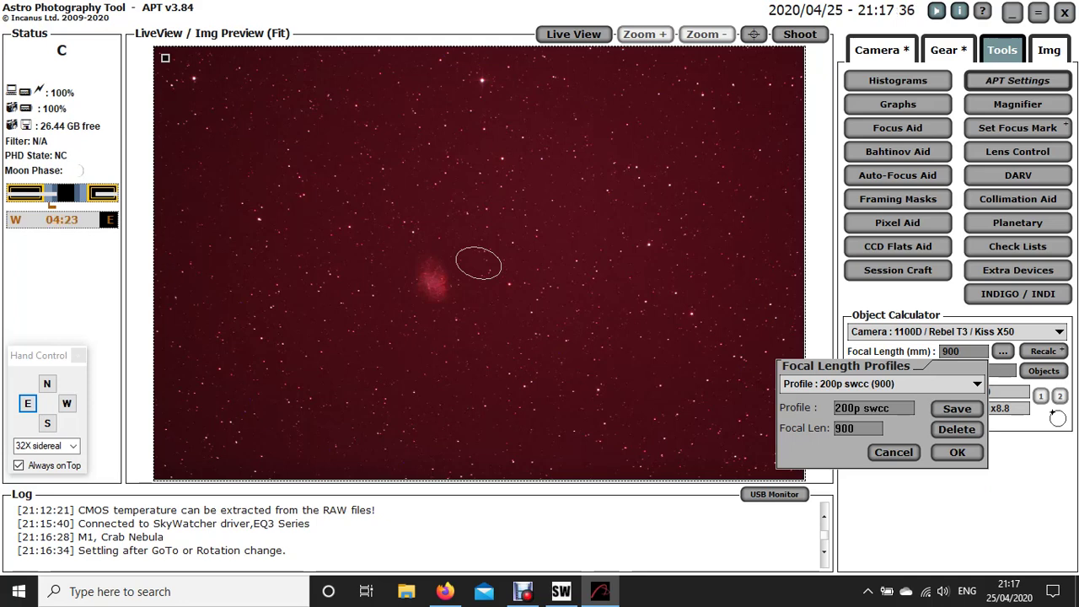
- Apply the c11 focal length profile at 2800 mm in the Object Calculator
{"action": "key", "text": "Return"}
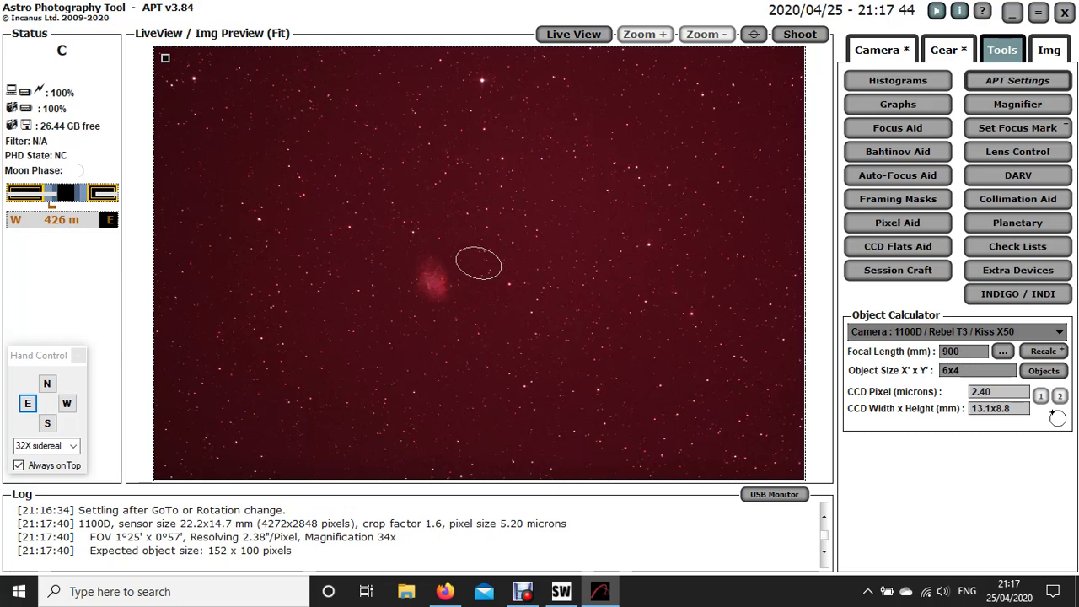
{"action": "left_click", "coordinate": [1003, 350]}
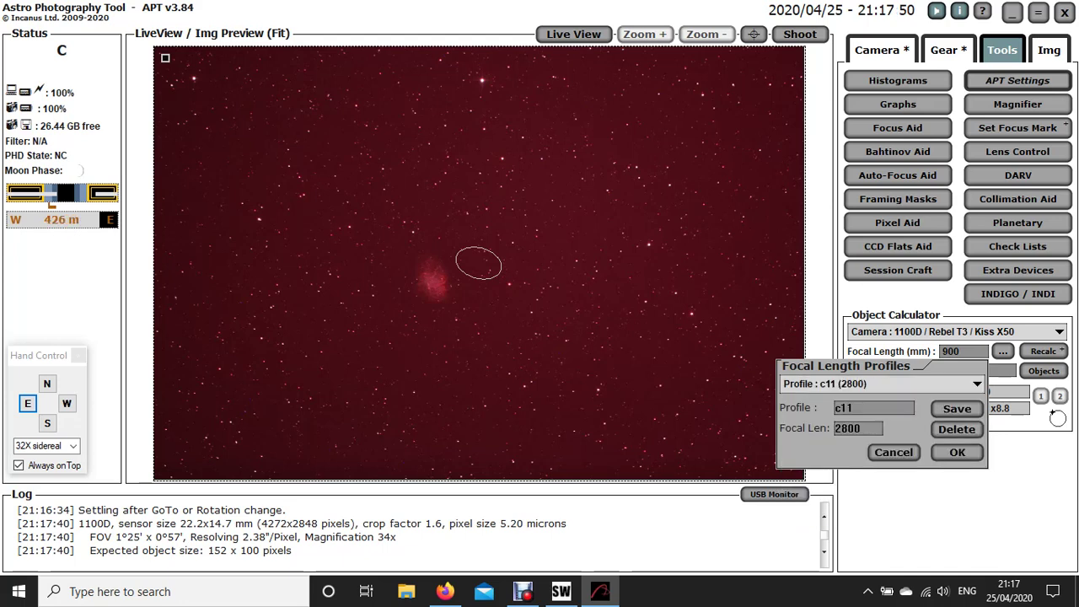
{"action": "left_click", "coordinate": [807, 518]}
{"action": "key", "text": "Return"}
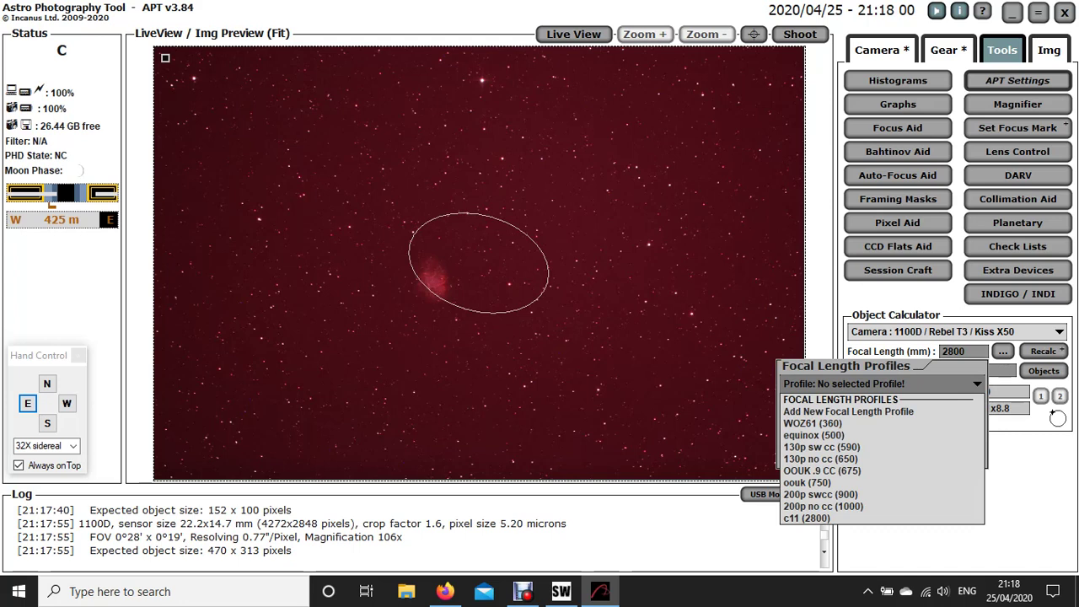
- Switch back to the 200p swcc profile at 900 mm, then show the Gear controls
{"action": "left_click", "coordinate": [823, 506]}
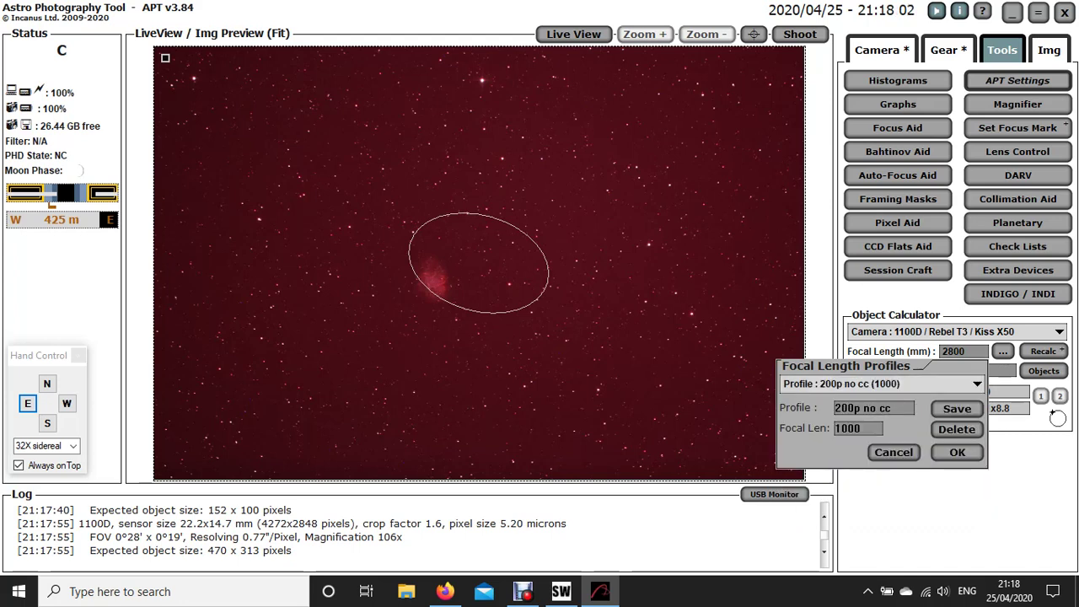
{"action": "left_click", "coordinate": [881, 383]}
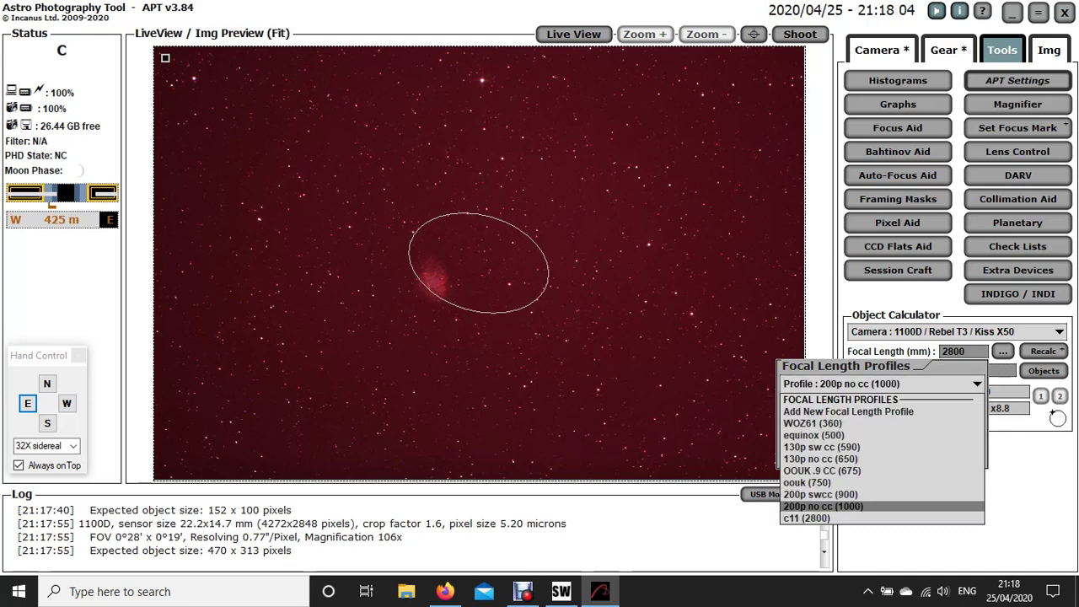
{"action": "key", "text": "Return"}
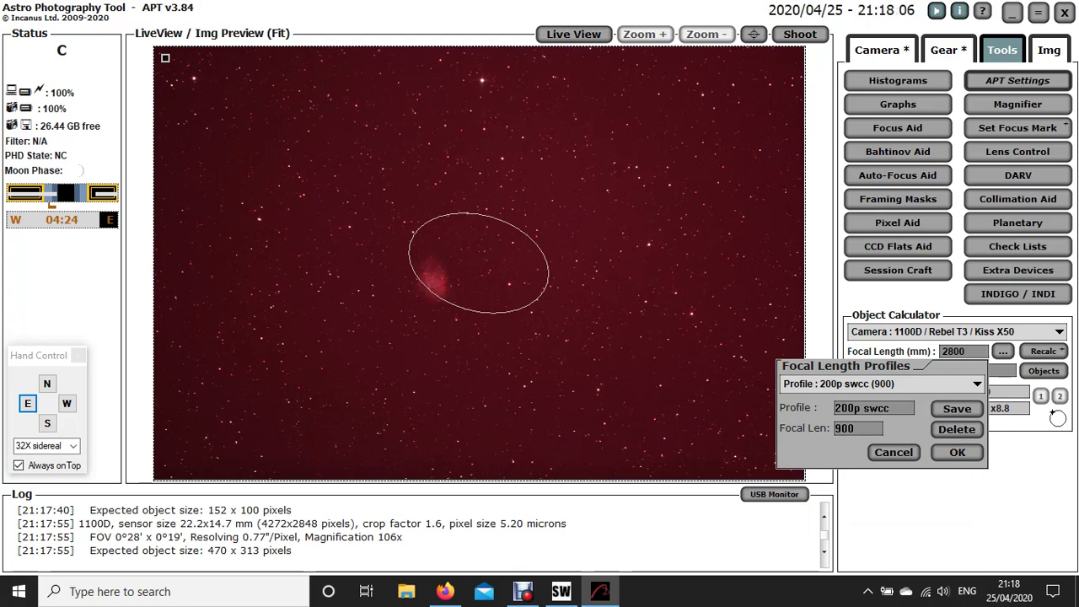
{"action": "key", "text": "Return"}
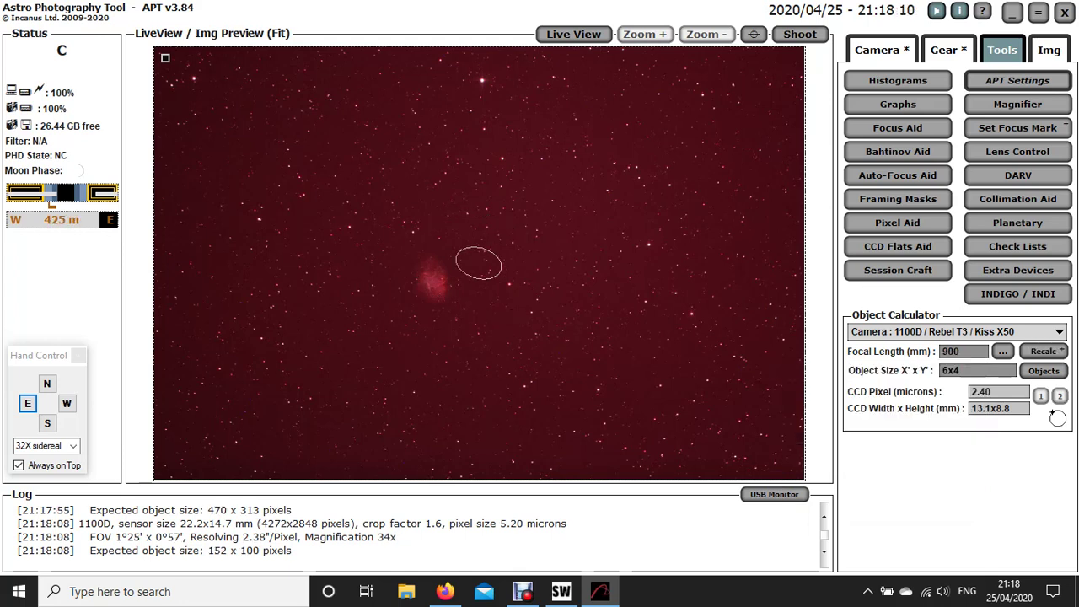
{"action": "left_click", "coordinate": [944, 49]}
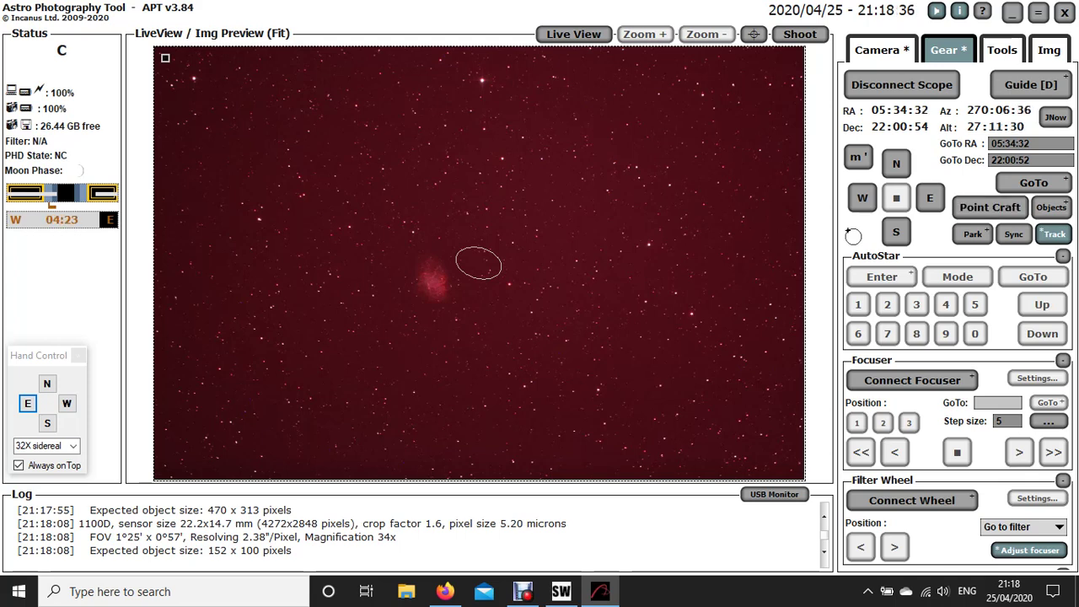
- Open the Point Craft panel and its Settings listing the ASTAP, PlateSolve2 and ASPS solver paths
{"action": "left_click", "coordinate": [990, 207]}
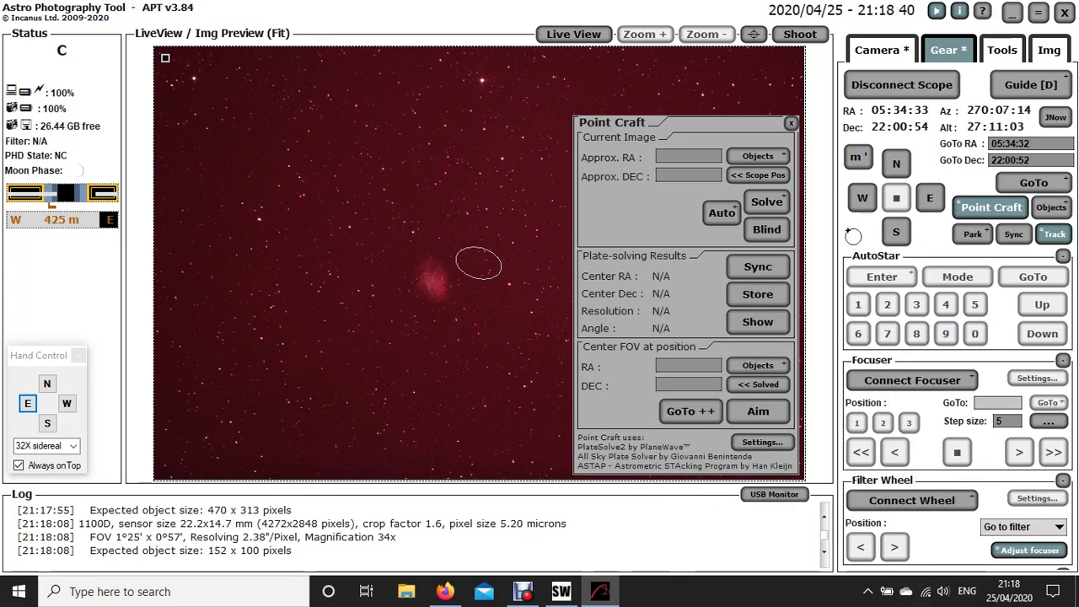
{"action": "left_click", "coordinate": [762, 441]}
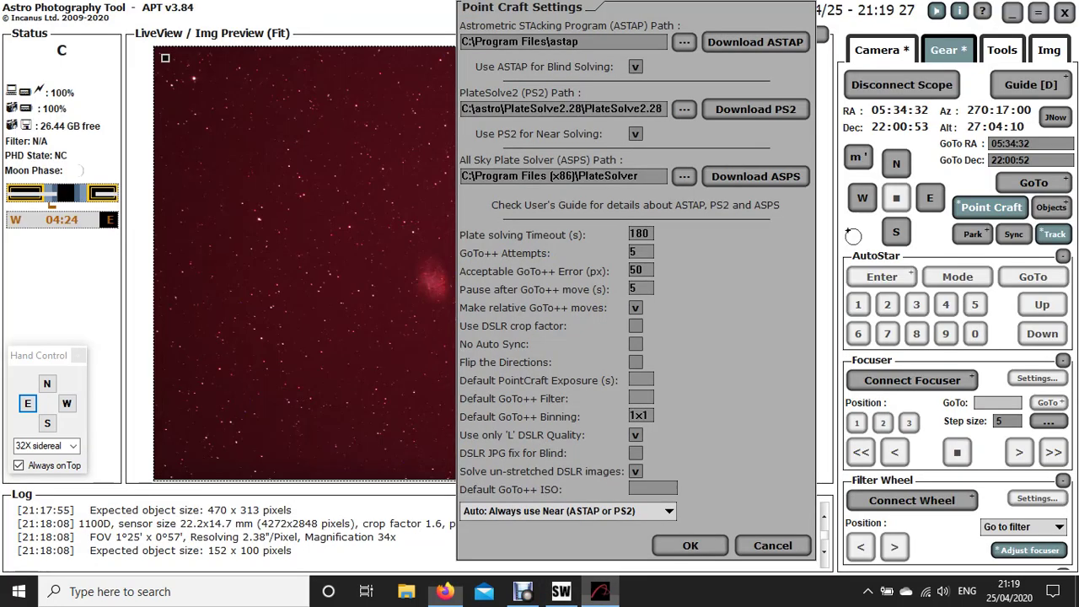
{"action": "left_click", "coordinate": [599, 591]}
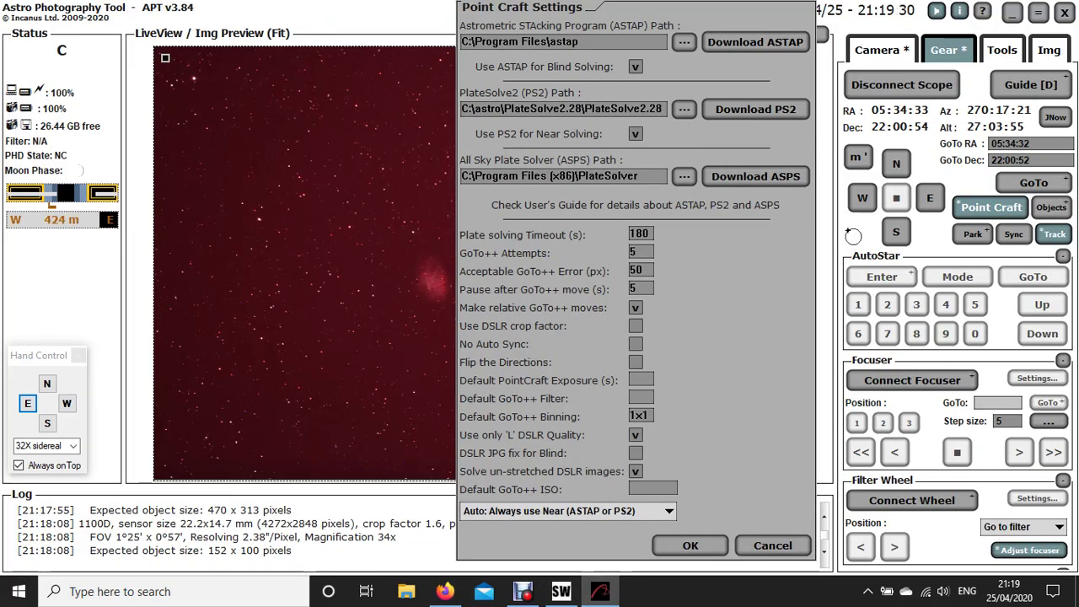
- Set the ASTAP solver path to the Program Files\astap folder
{"action": "left_click", "coordinate": [684, 41]}
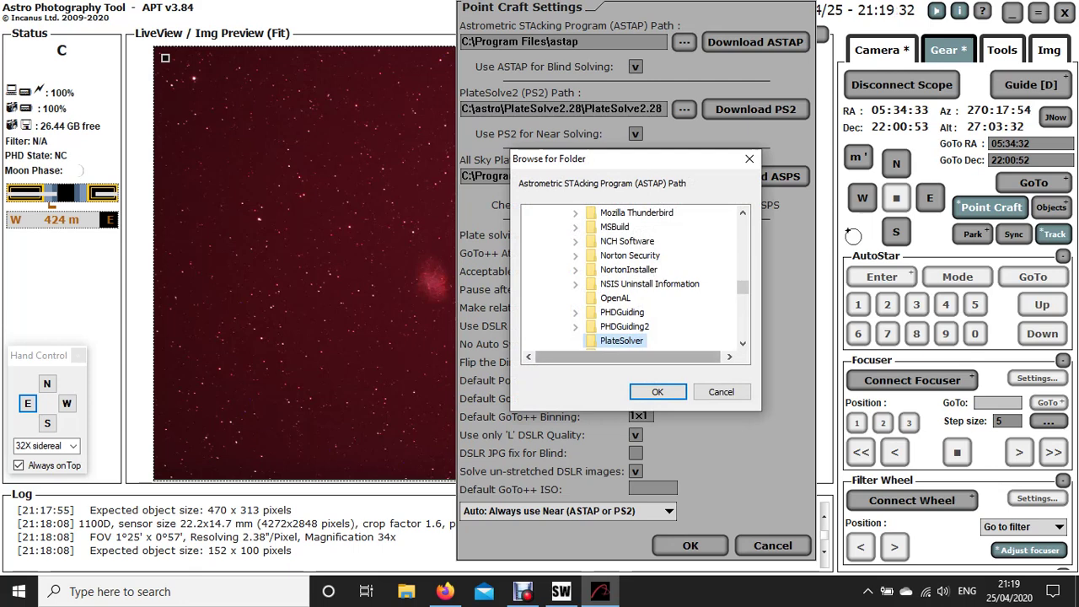
{"action": "scroll", "coordinate": [633, 279], "scroll_direction": "up", "scroll_amount": 3}
{"action": "scroll", "coordinate": [632, 278], "scroll_direction": "up", "scroll_amount": 5}
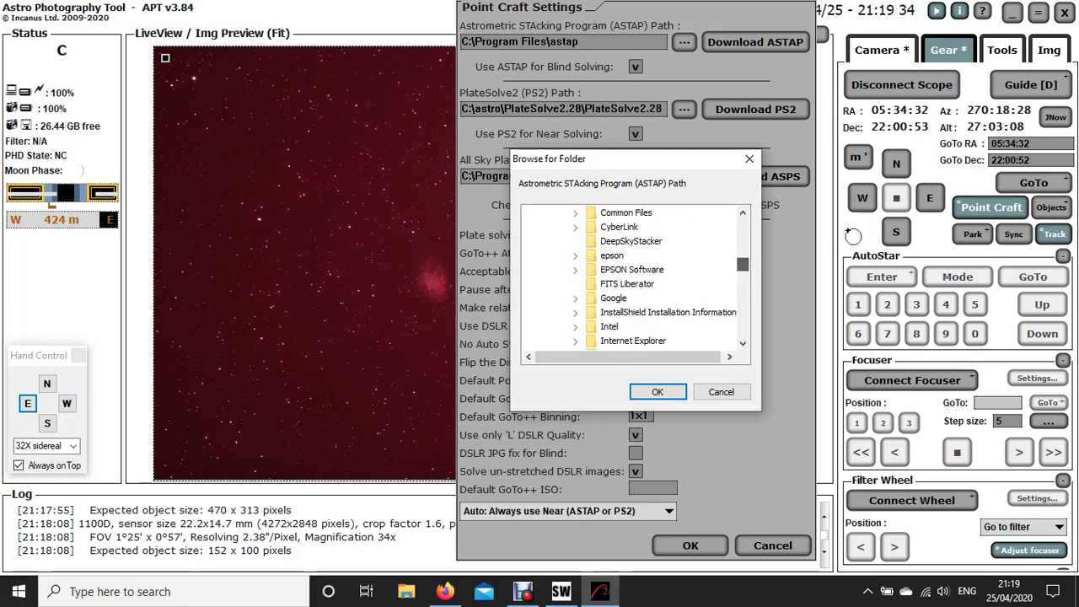
{"action": "scroll", "coordinate": [632, 279], "scroll_direction": "down", "scroll_amount": 3}
{"action": "scroll", "coordinate": [632, 278], "scroll_direction": "up", "scroll_amount": 6}
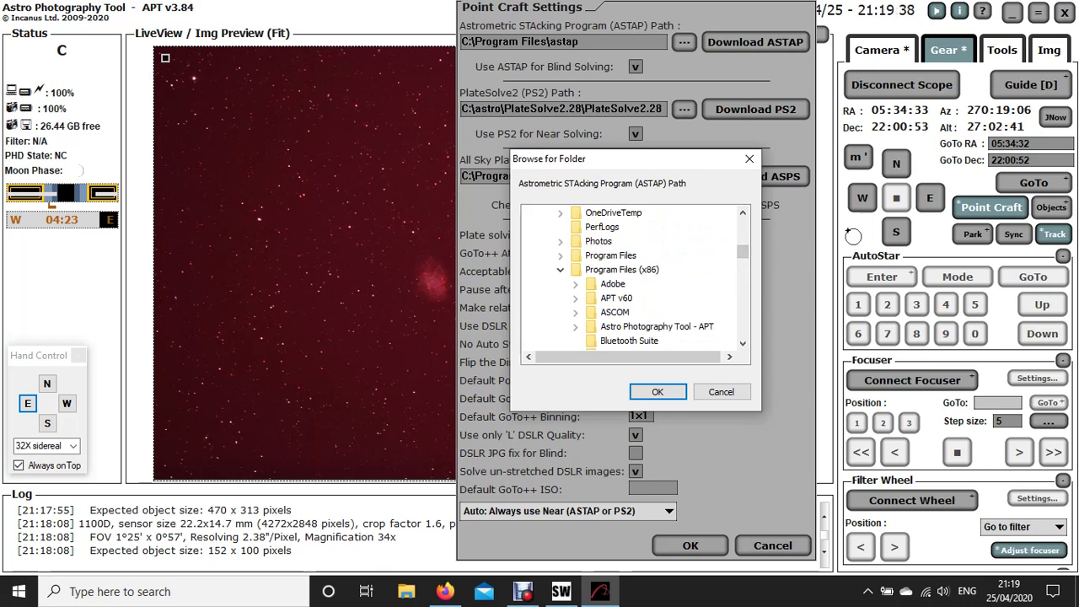
{"action": "left_click", "coordinate": [560, 256]}
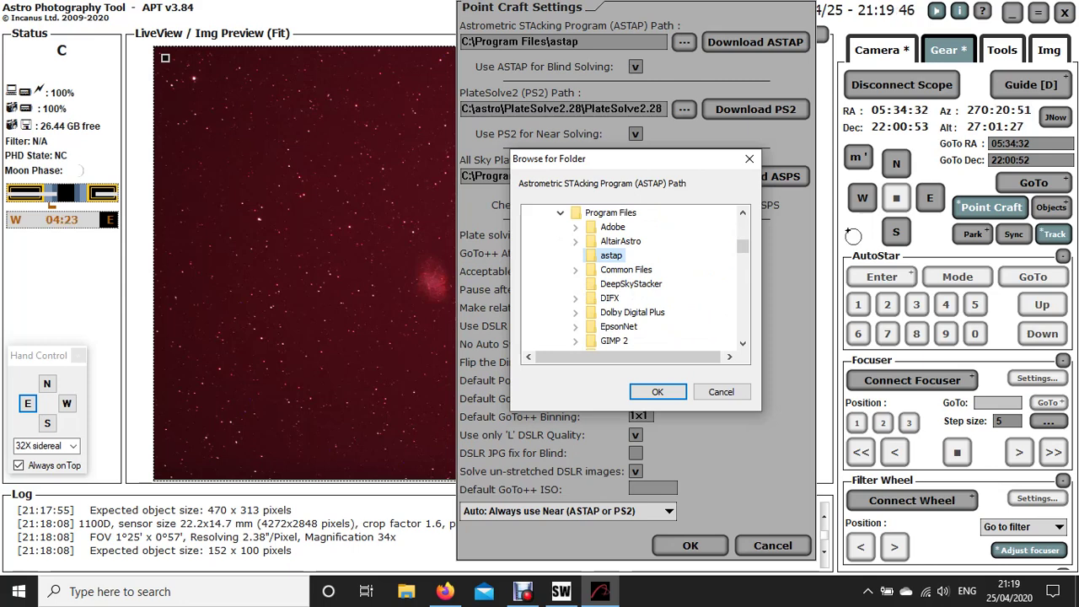
{"action": "left_click", "coordinate": [657, 391]}
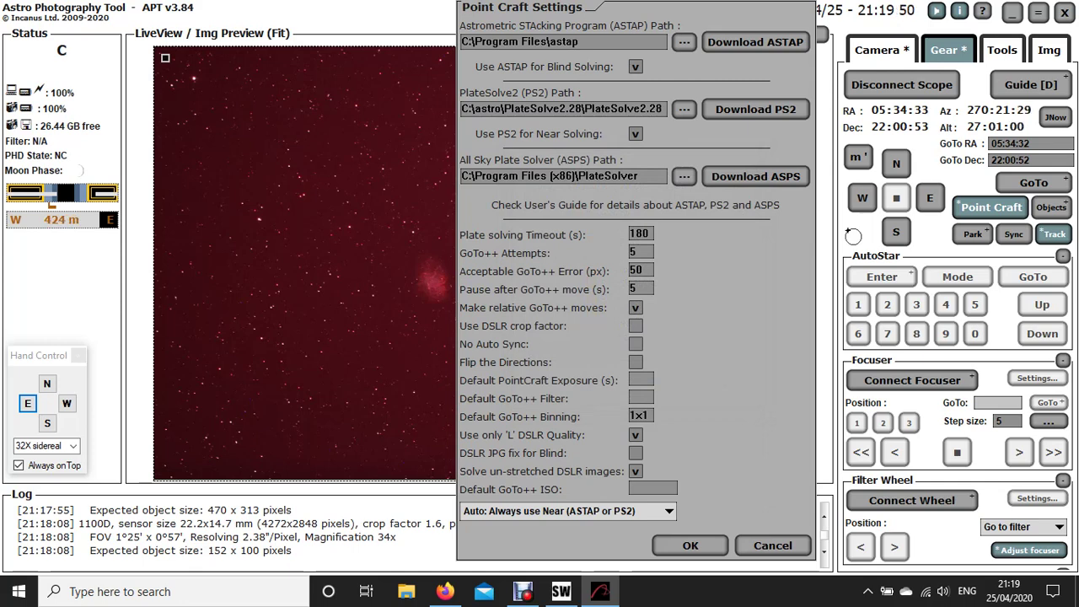
- Keep ASTAP for blind solving, turn off PS2 for near solving, and save the settings
{"action": "left_click", "coordinate": [635, 66]}
{"action": "left_click", "coordinate": [635, 133]}
{"action": "left_click", "coordinate": [635, 66]}
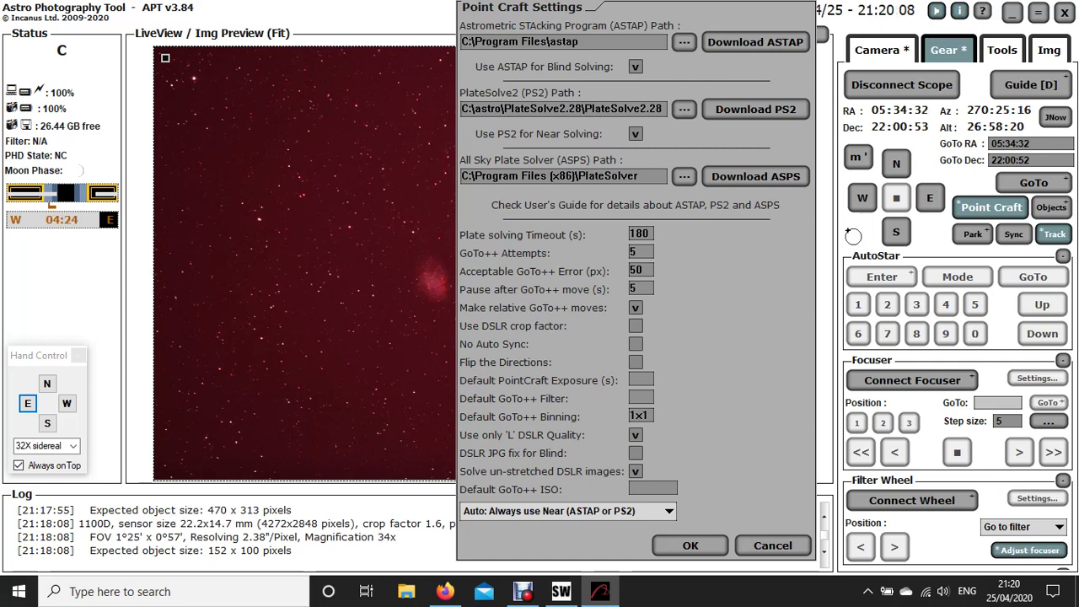
{"action": "key", "text": "Return"}
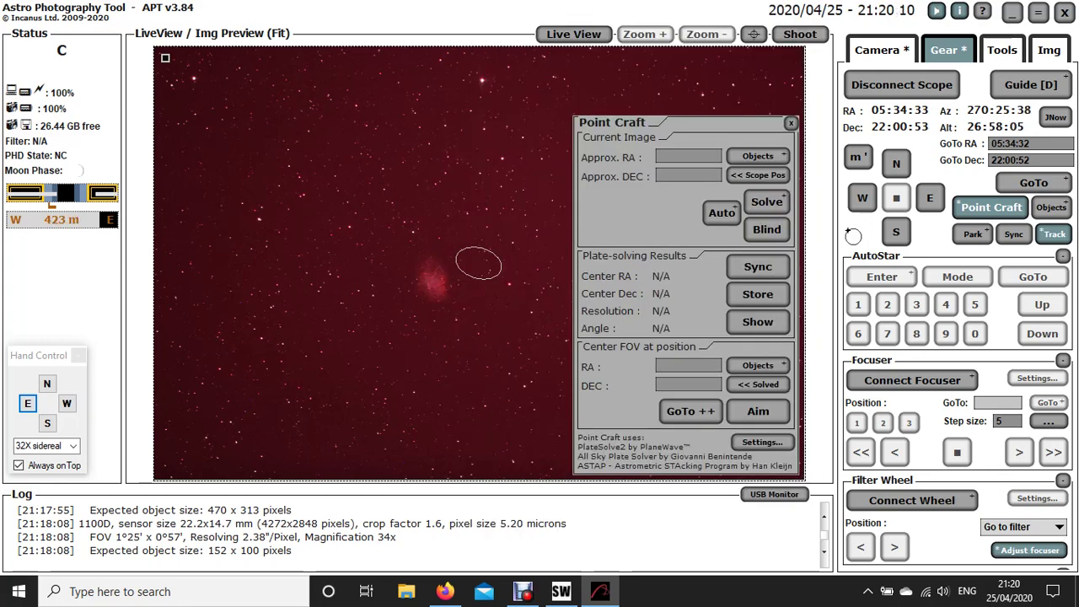
- Use M1 Crab Nebula as the approximate position and solve the current image
{"action": "left_click", "coordinate": [758, 155]}
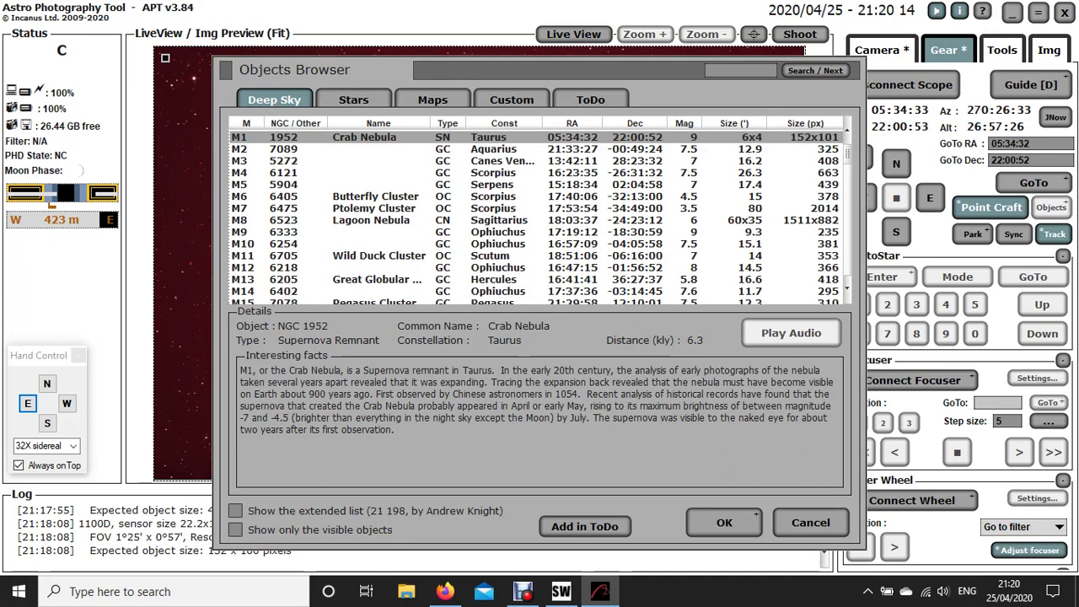
{"action": "key", "text": "Return"}
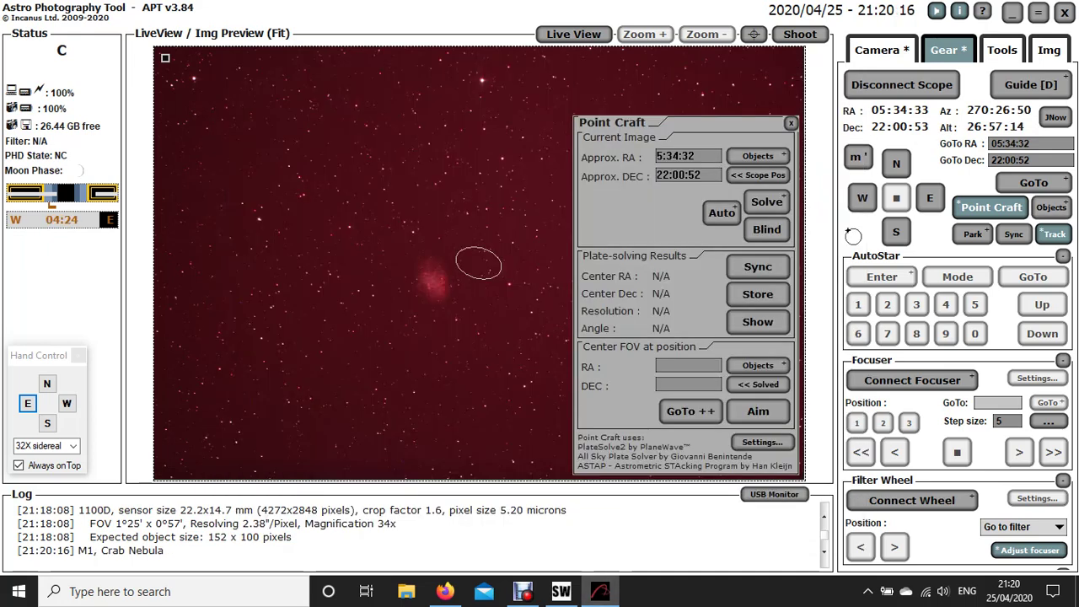
{"action": "left_click", "coordinate": [766, 201]}
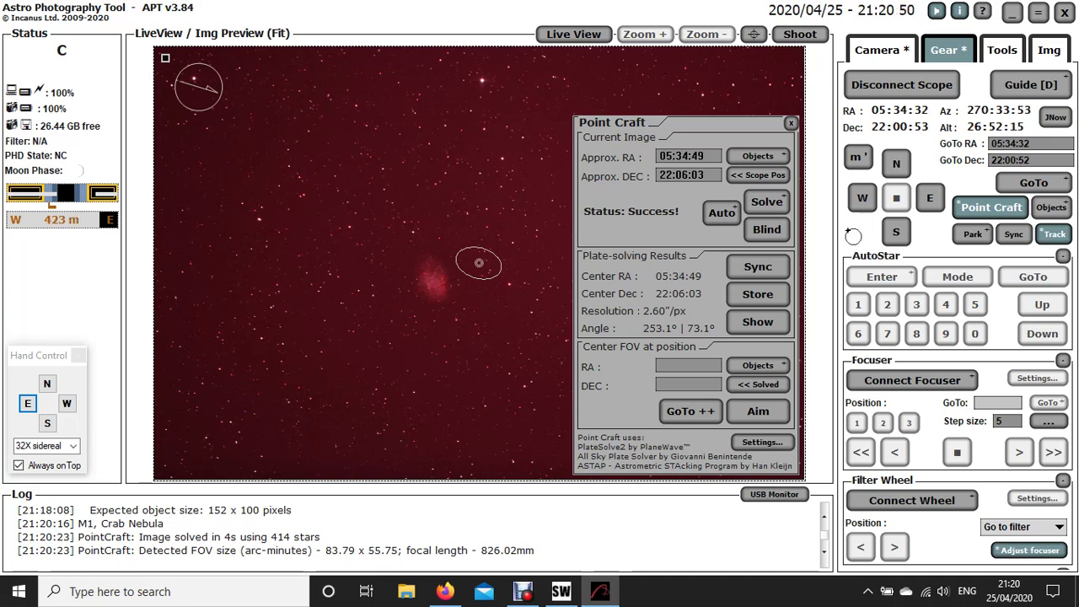
- Set M1 Crab Nebula as the Center FOV target and start GoTo++
{"action": "left_click", "coordinate": [1051, 207]}
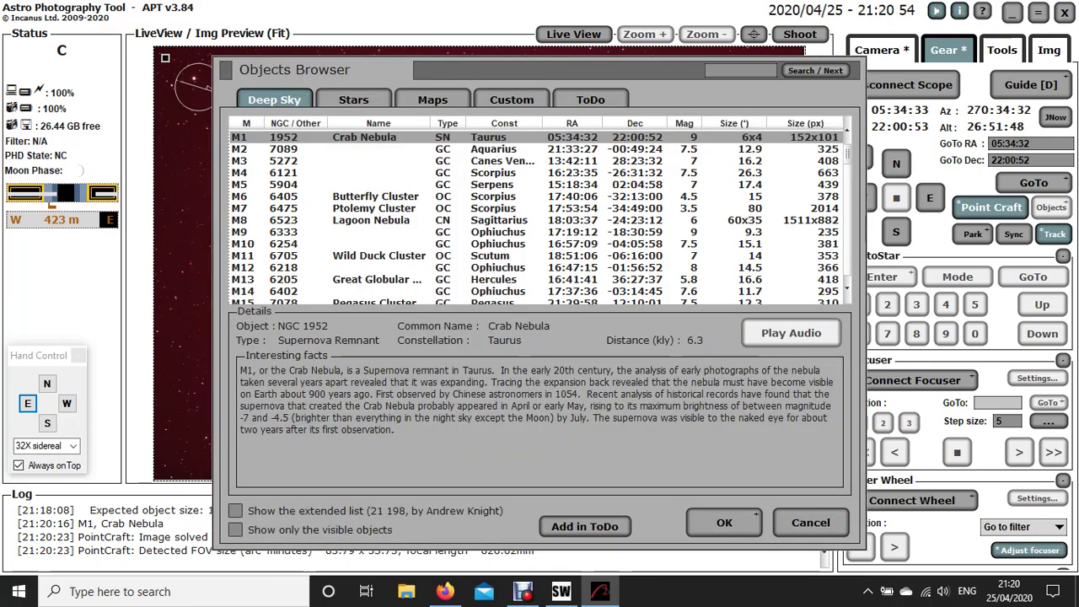
{"action": "key", "text": "Return"}
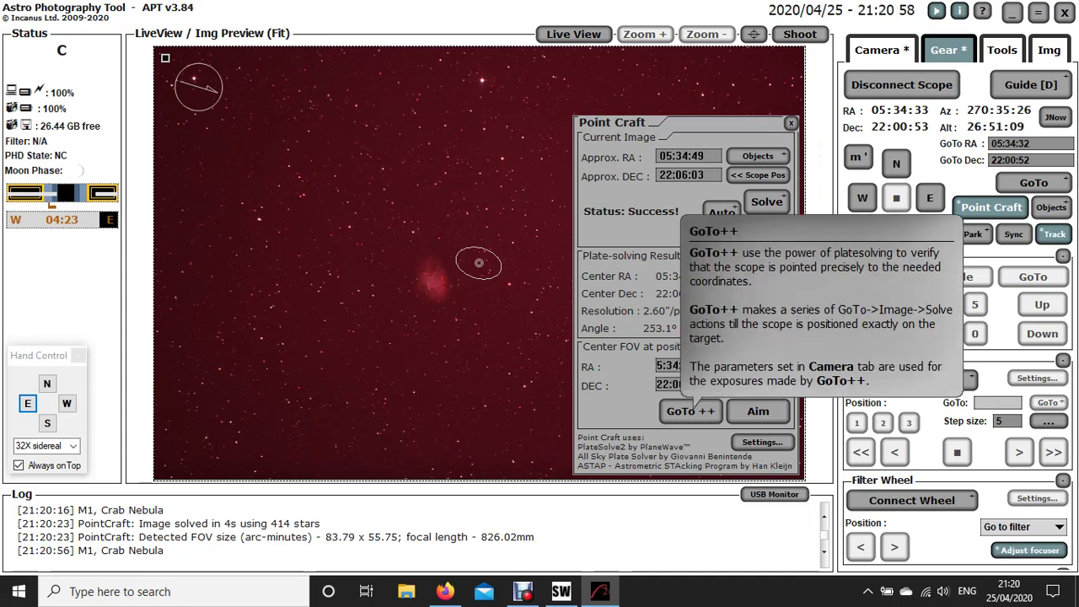
{"action": "left_click", "coordinate": [690, 410]}
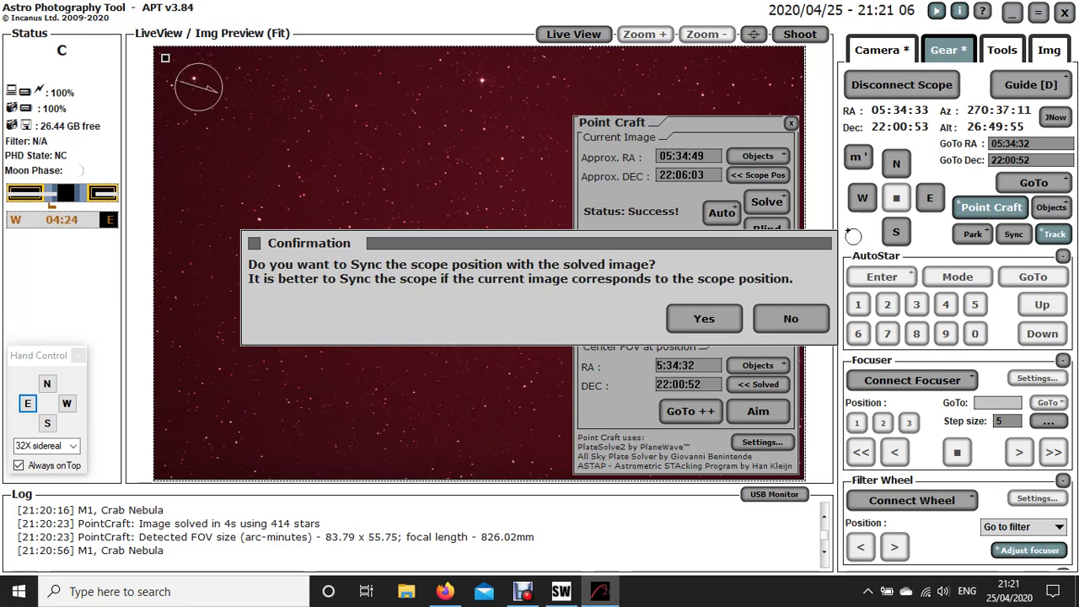
- Move the sync confirmation aside and back, then accept syncing the scope to the solved image
{"action": "left_click_drag", "start_coordinate": [692, 243], "coordinate": [596, 388]}
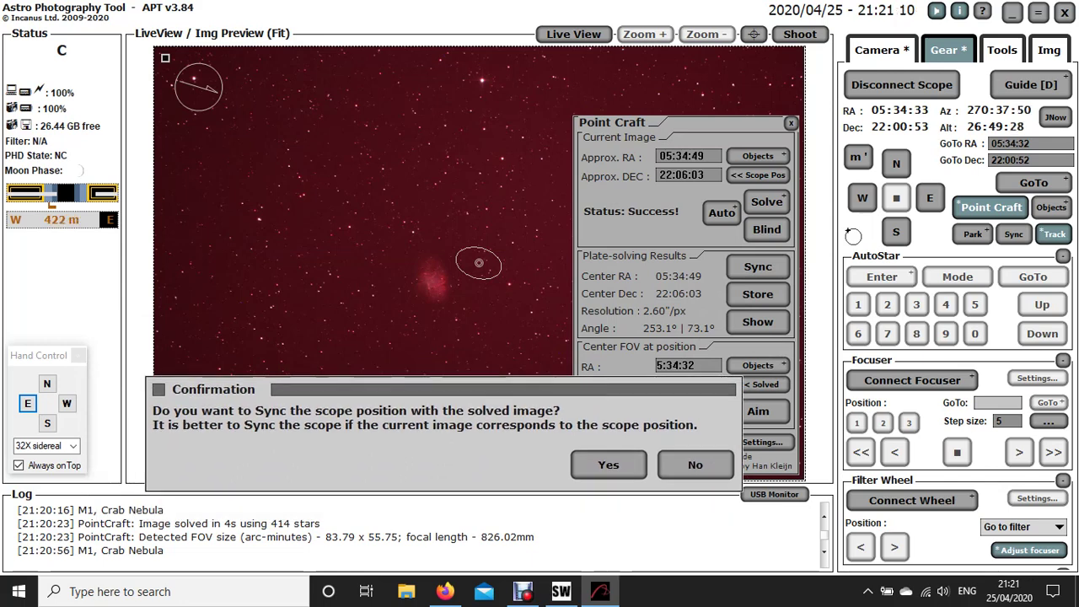
{"action": "left_click_drag", "start_coordinate": [574, 393], "coordinate": [672, 256]}
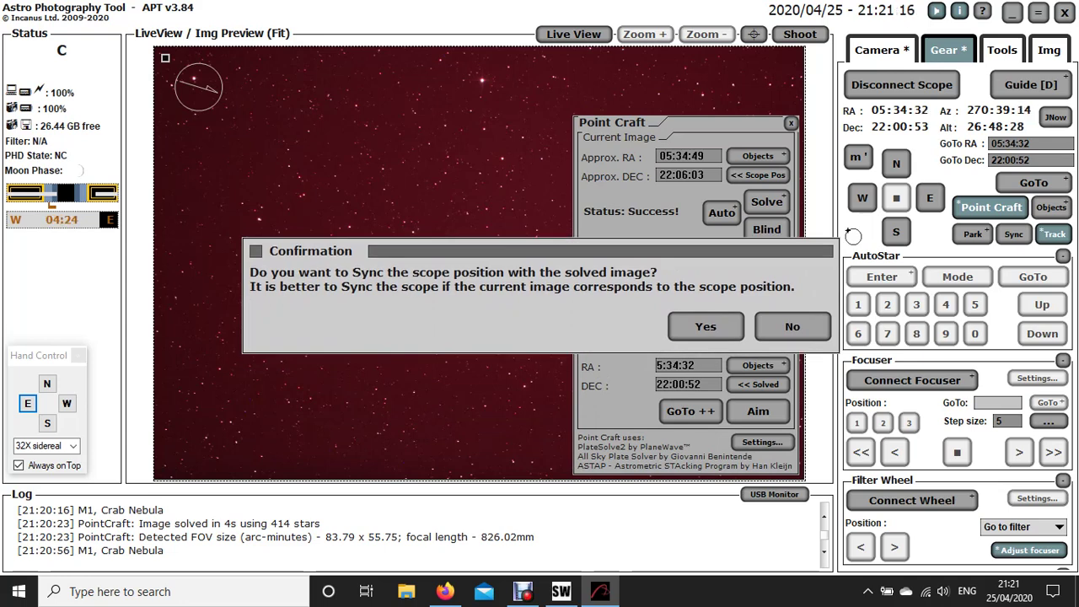
{"action": "left_click", "coordinate": [706, 327]}
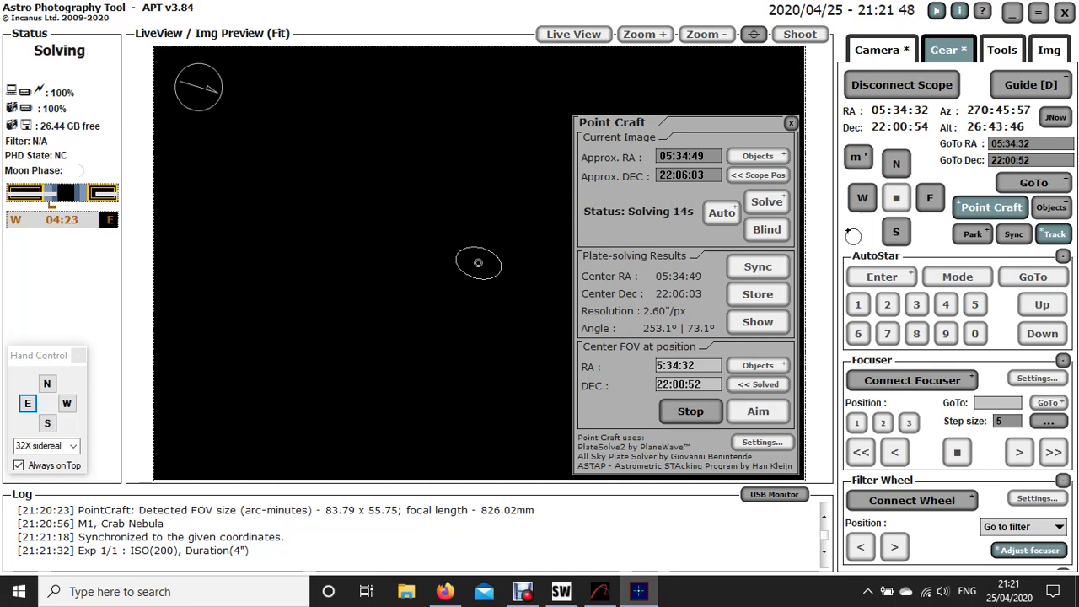
- Stop the running GoTo++ centring toward M1
{"action": "left_click", "coordinate": [691, 411]}
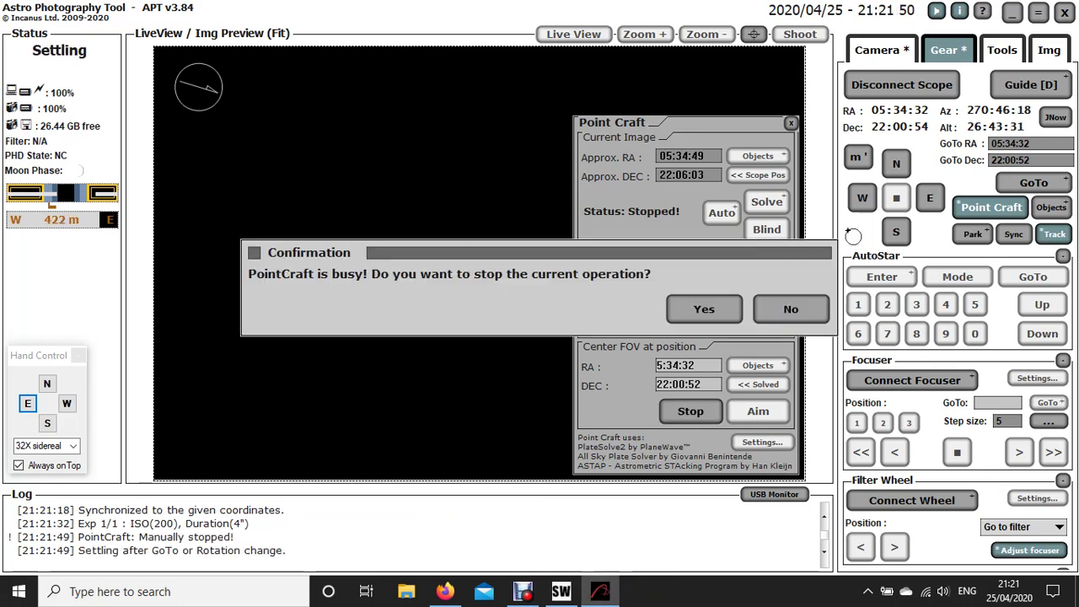
- Confirm stopping PointCraft and return to the Camera tab showing M1 at Bulb 4 s, ISO 200
{"action": "key", "text": "Return"}
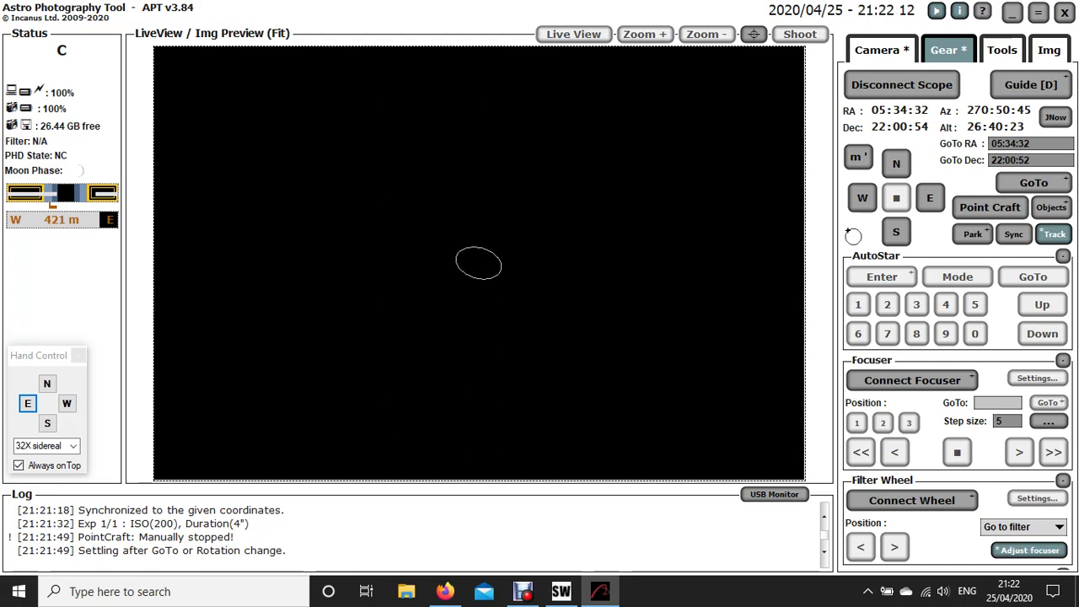
{"action": "left_click", "coordinate": [878, 49]}
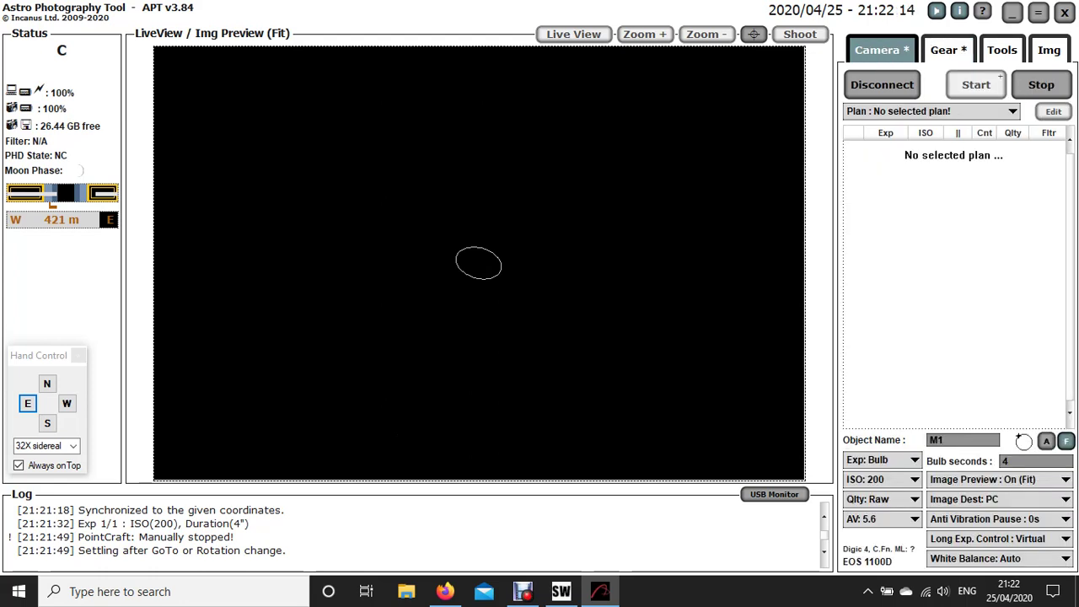